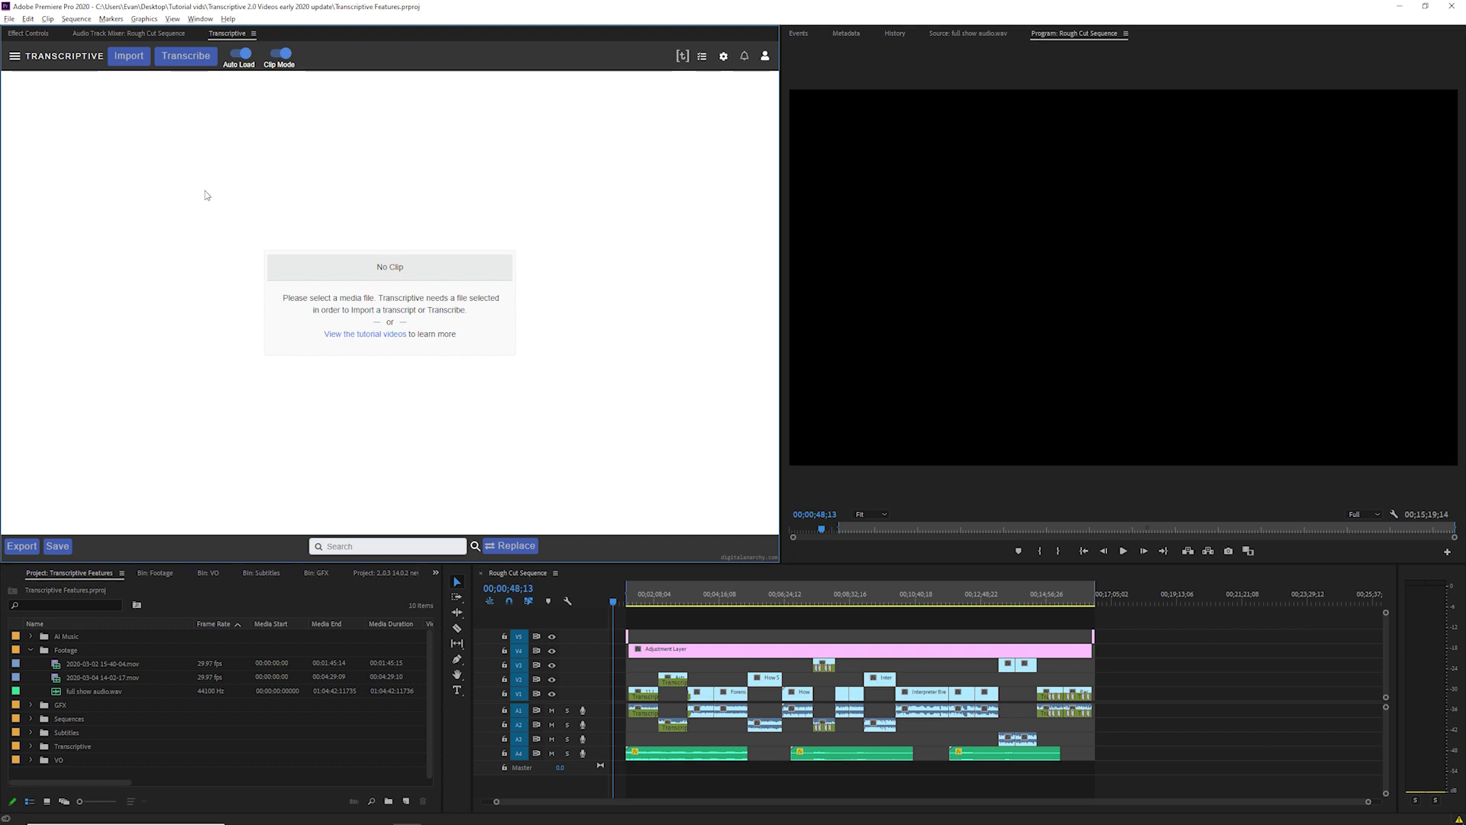
Check the Transcriptive license status and accept the license
click(15, 57)
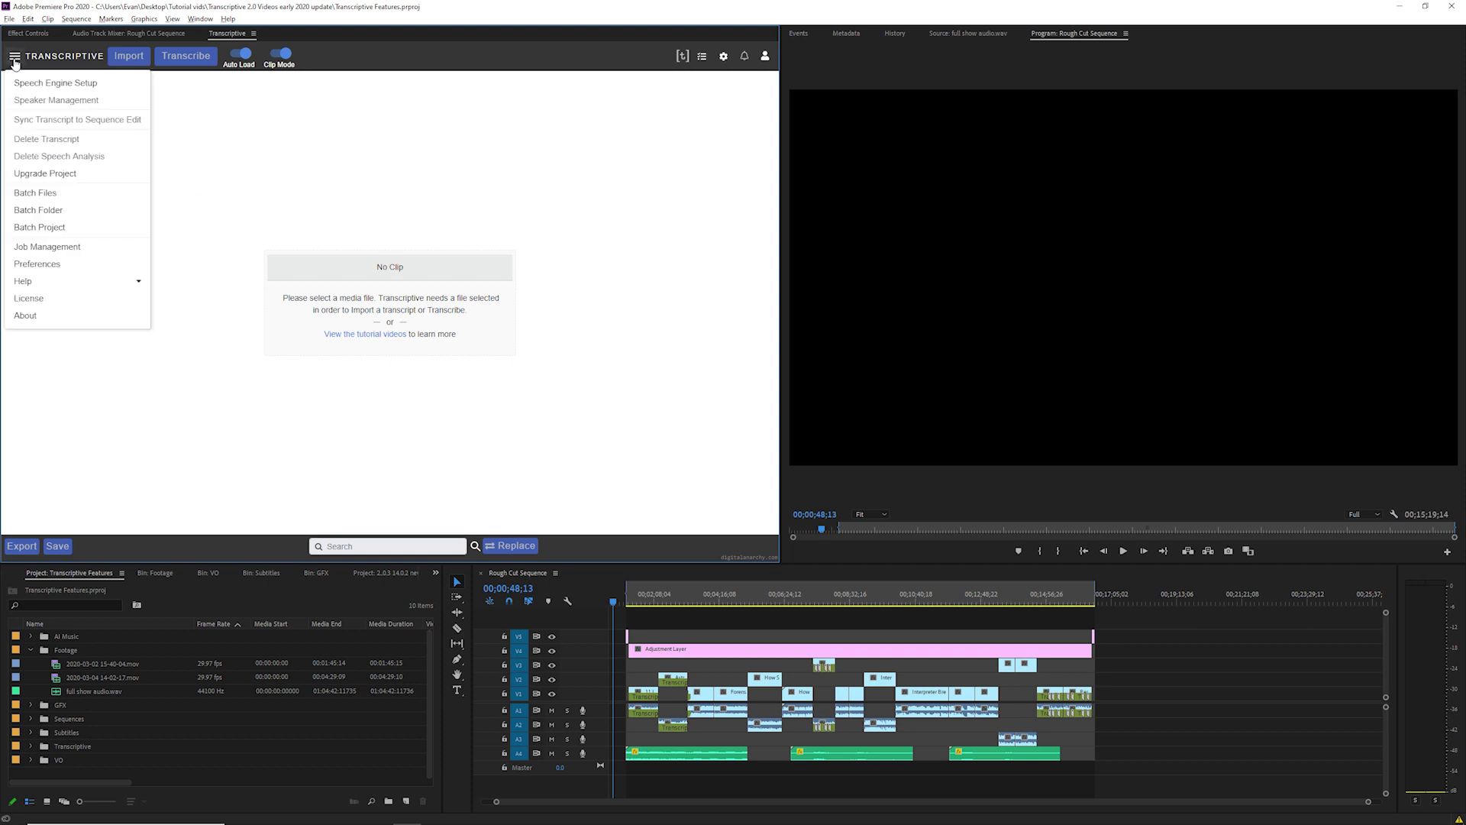
click(48, 300)
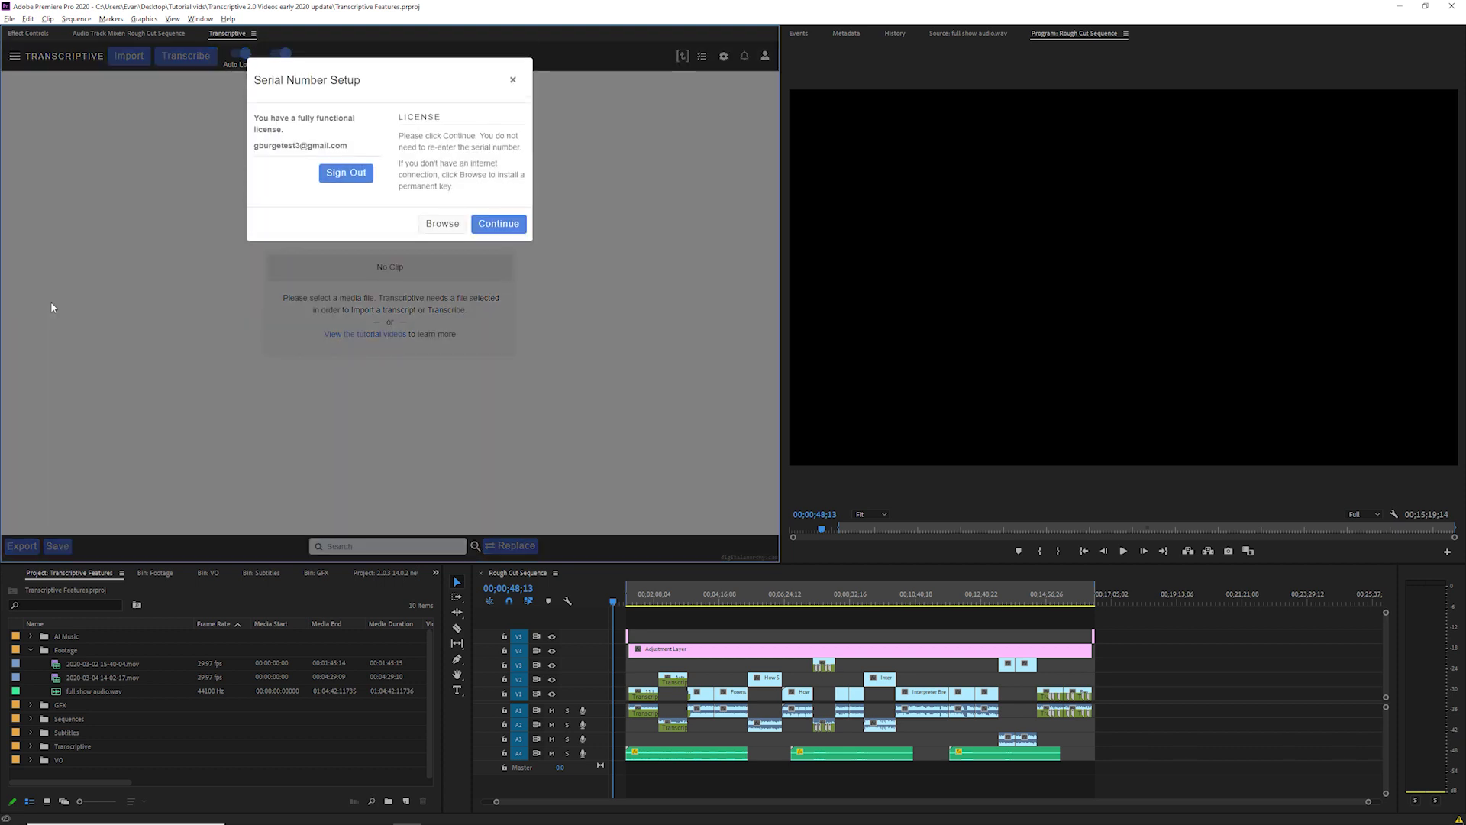
click(499, 224)
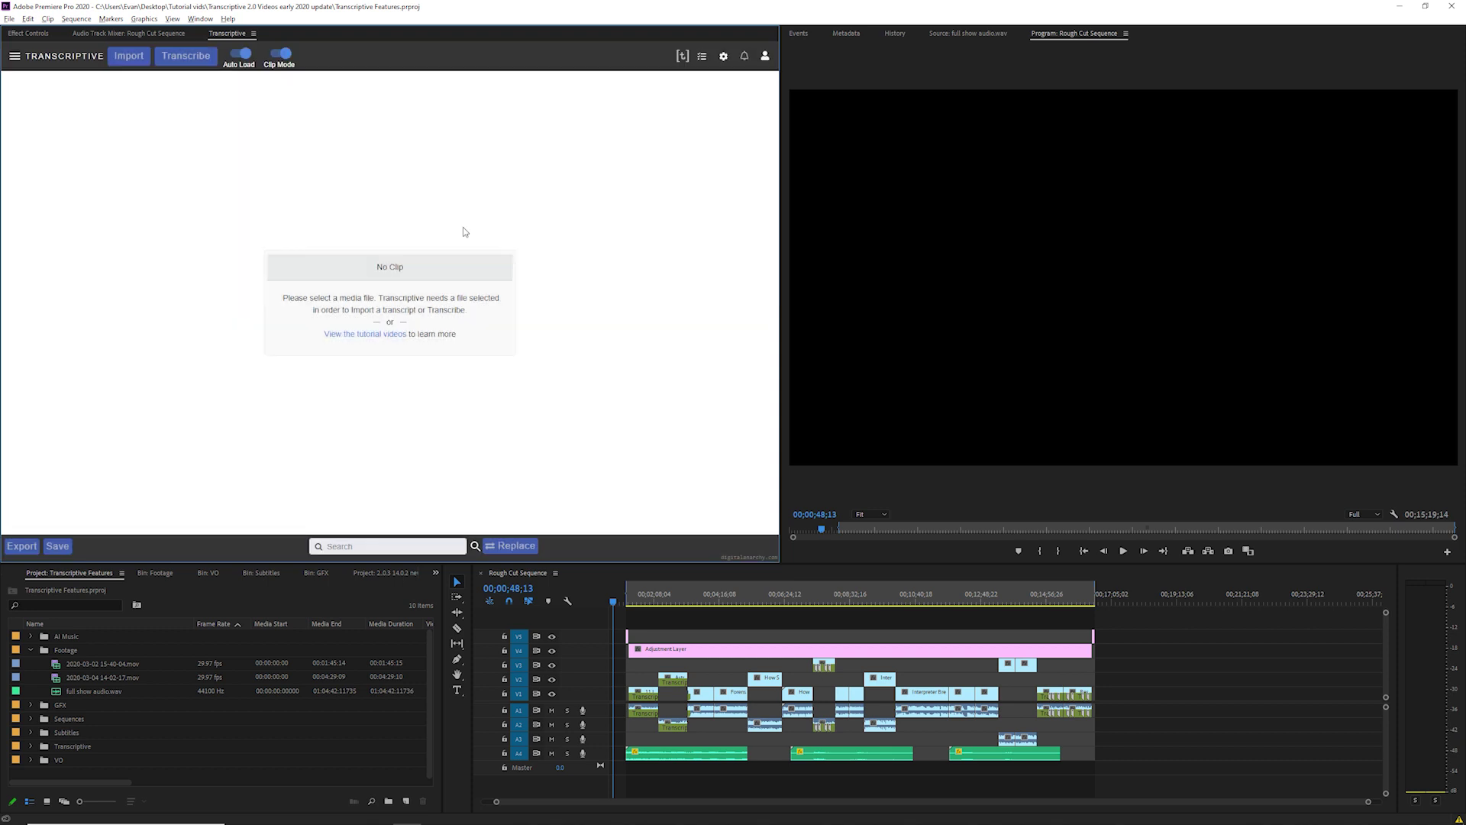
Review the available transcription services in Speech Engine Setup, then show the account details
click(14, 55)
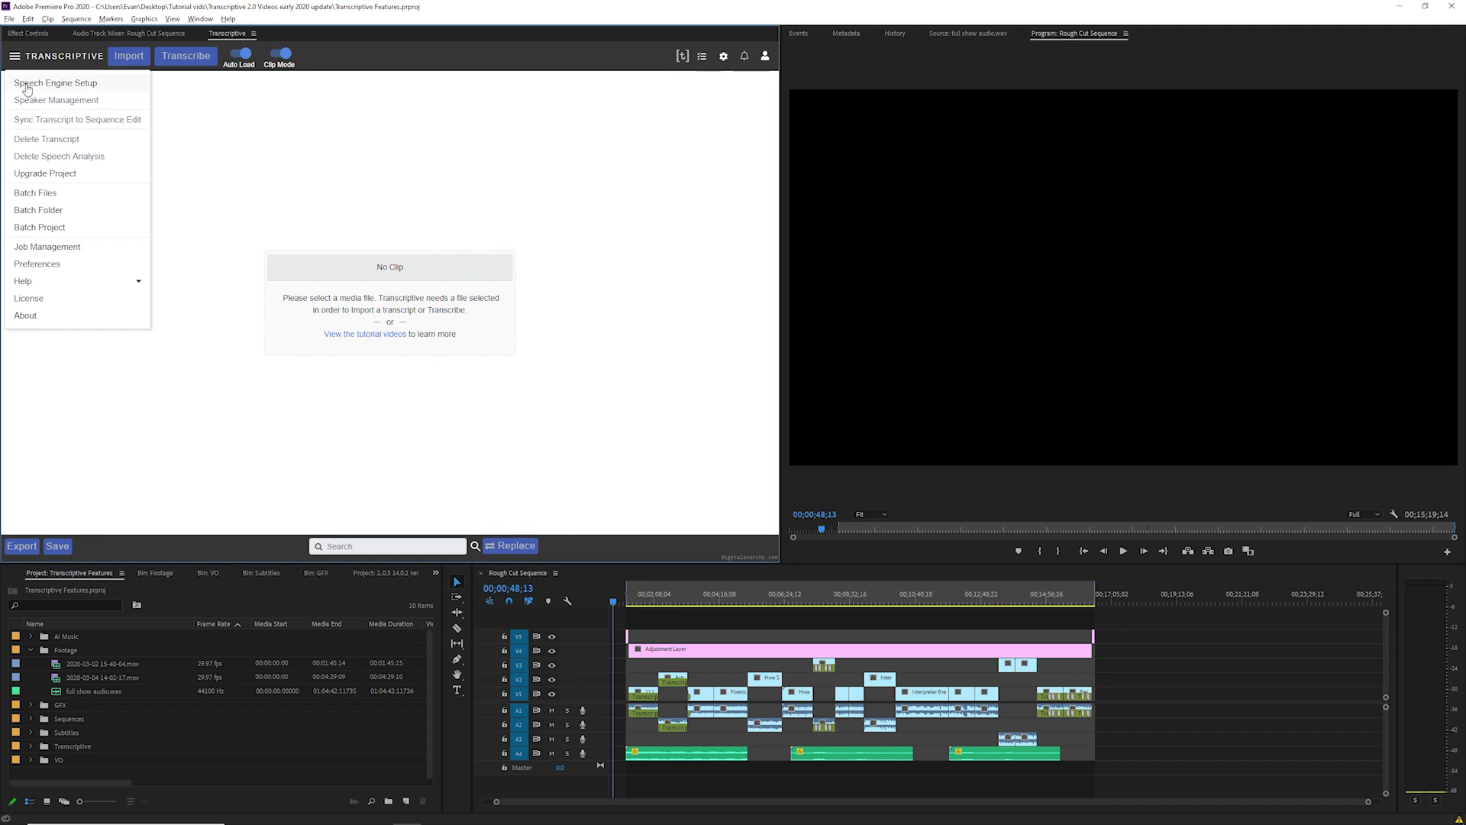
click(26, 85)
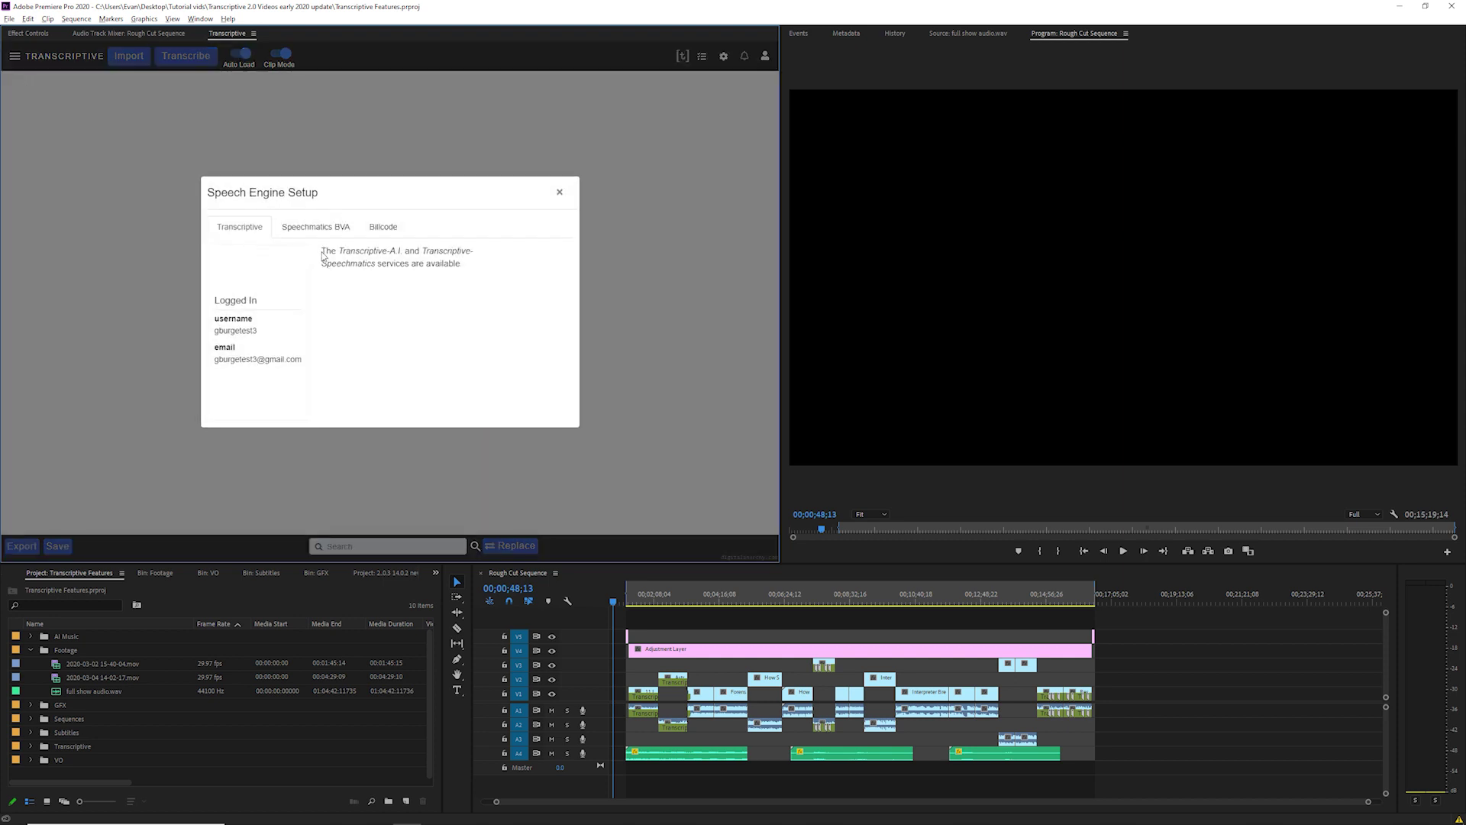
drag(317, 258, 464, 288)
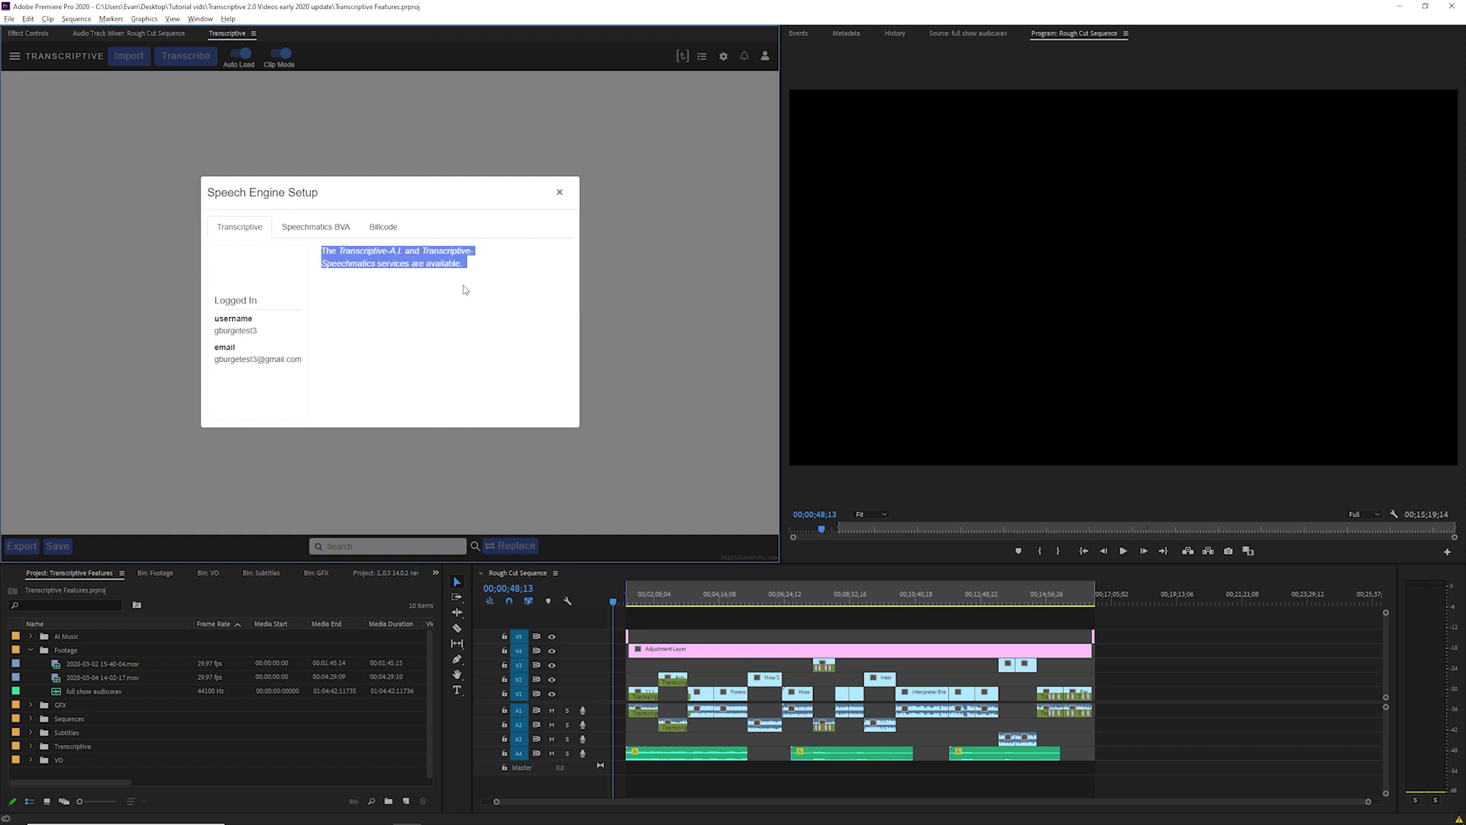
click(562, 191)
click(766, 61)
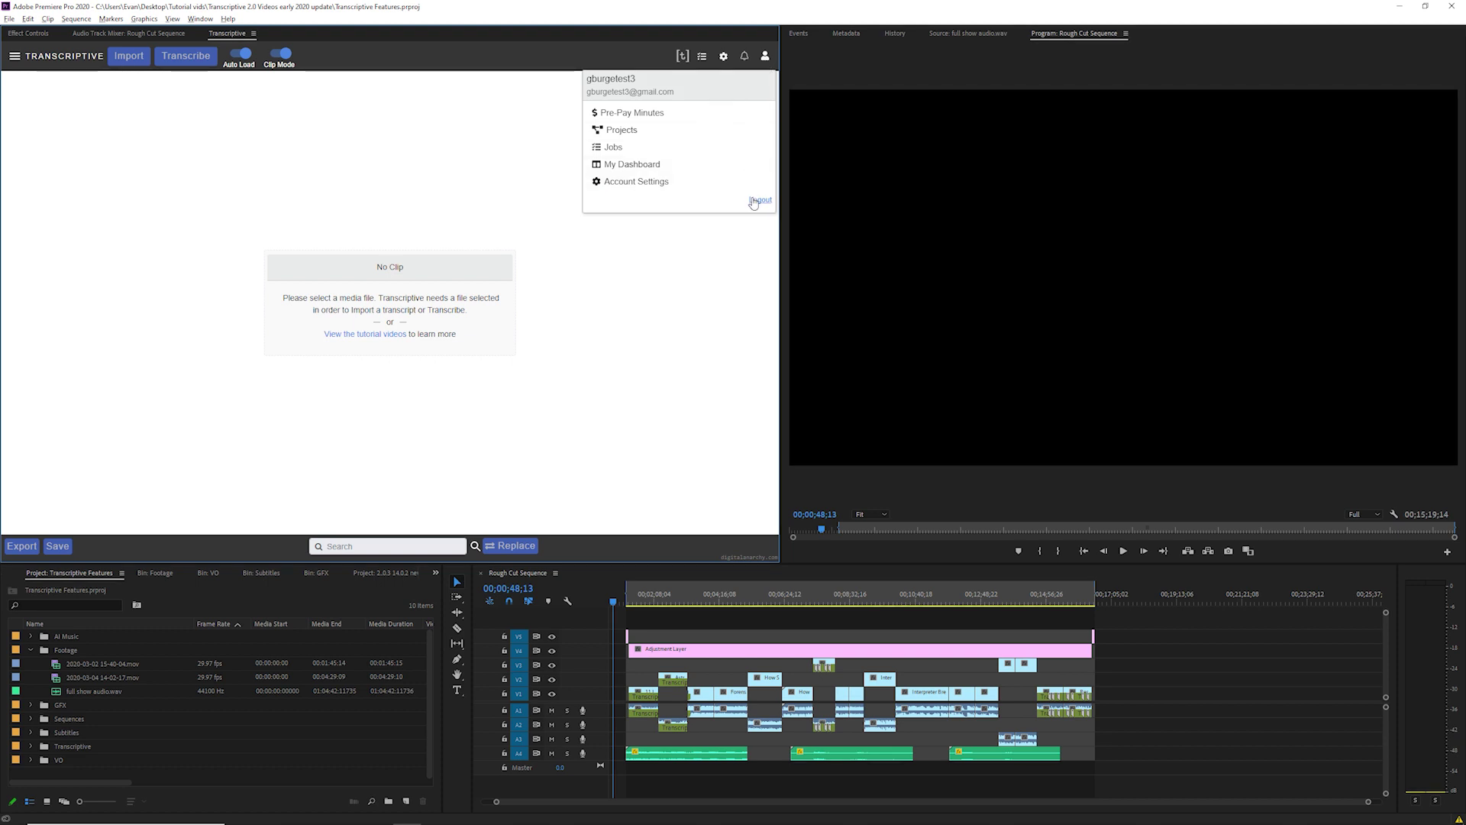
Review the Speechmatics BVA network settings in Speech Engine Setup, then close it
click(14, 56)
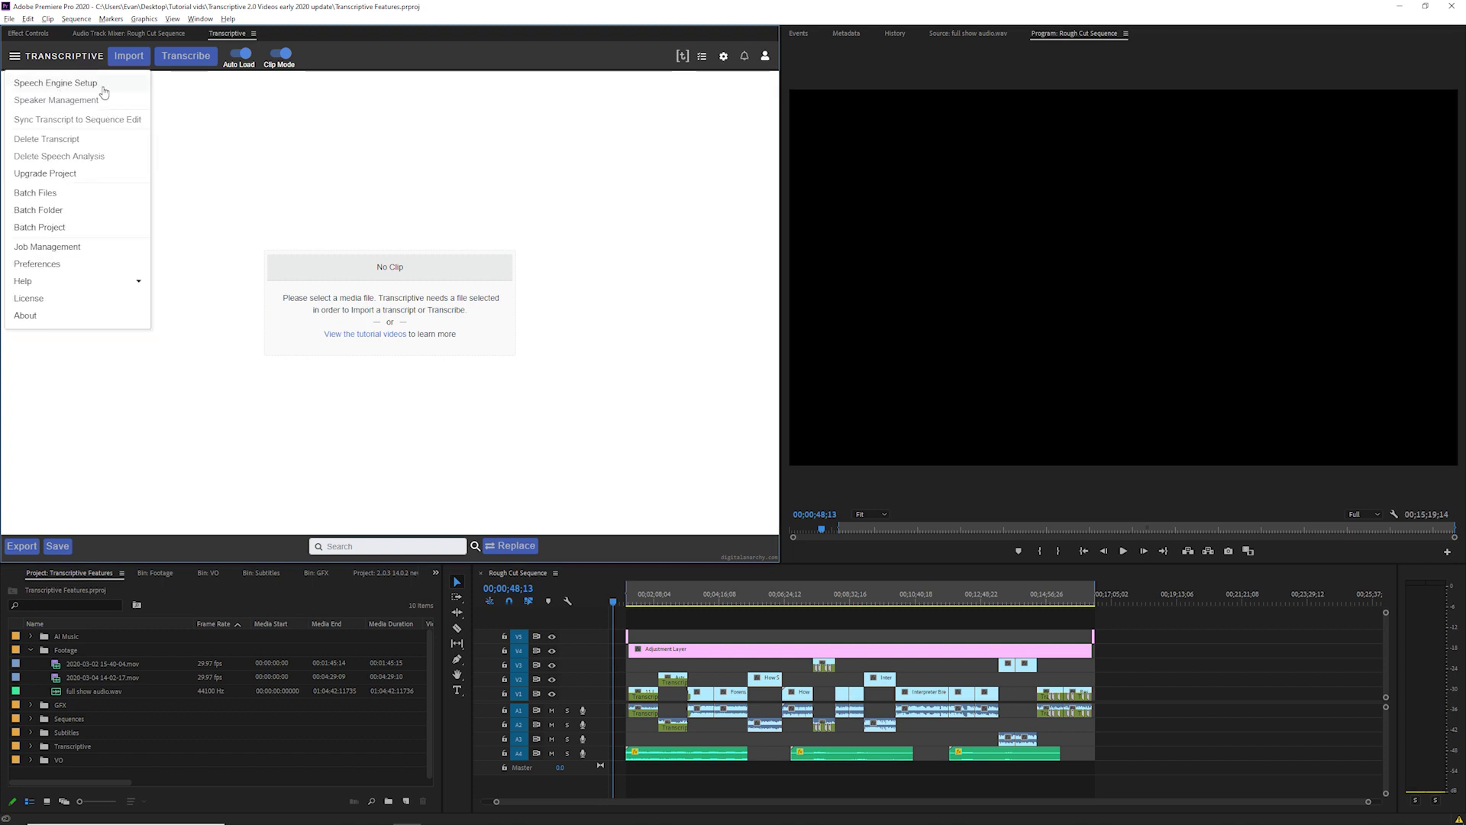
click(103, 86)
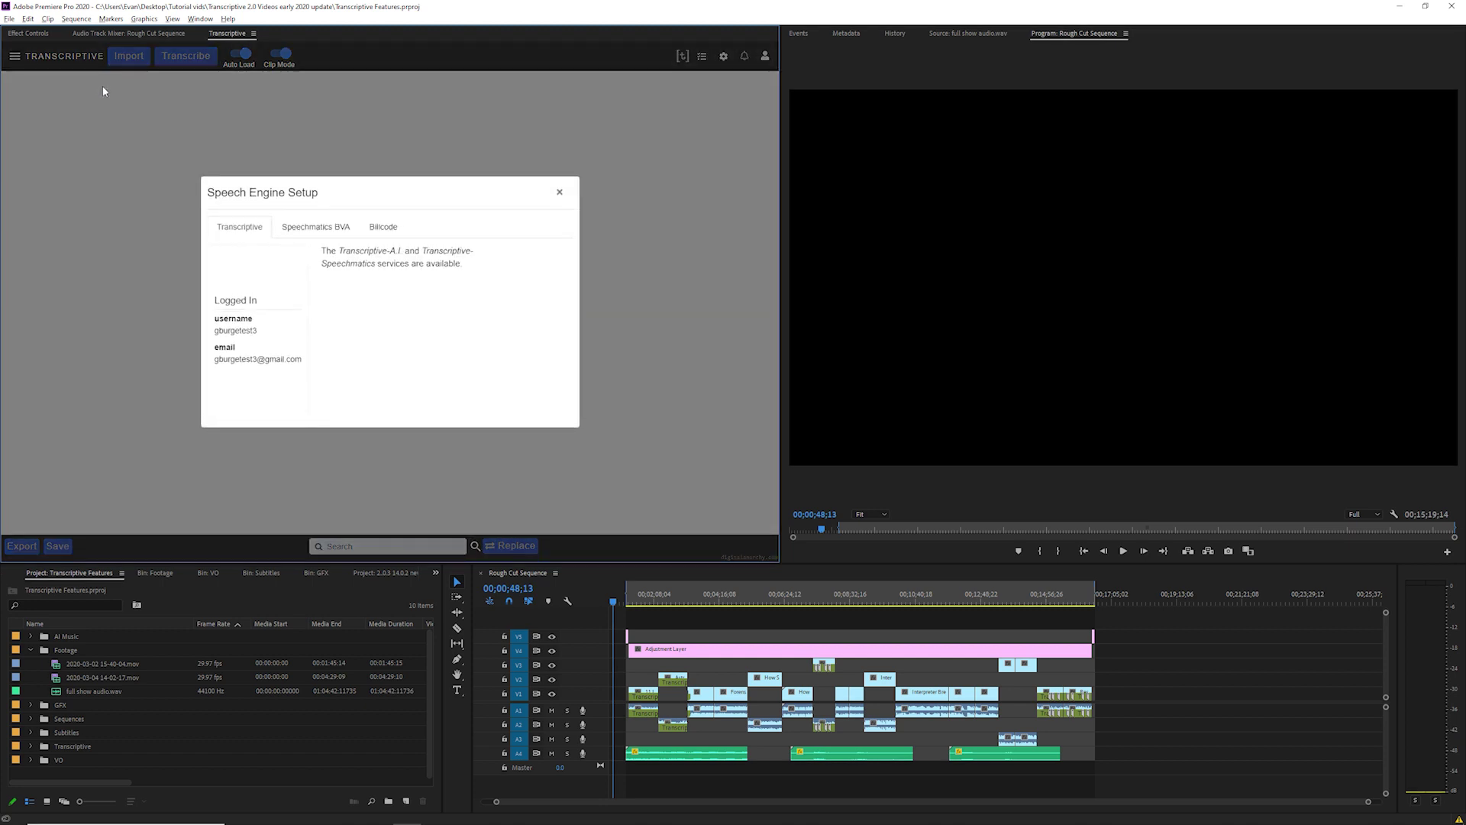
click(341, 227)
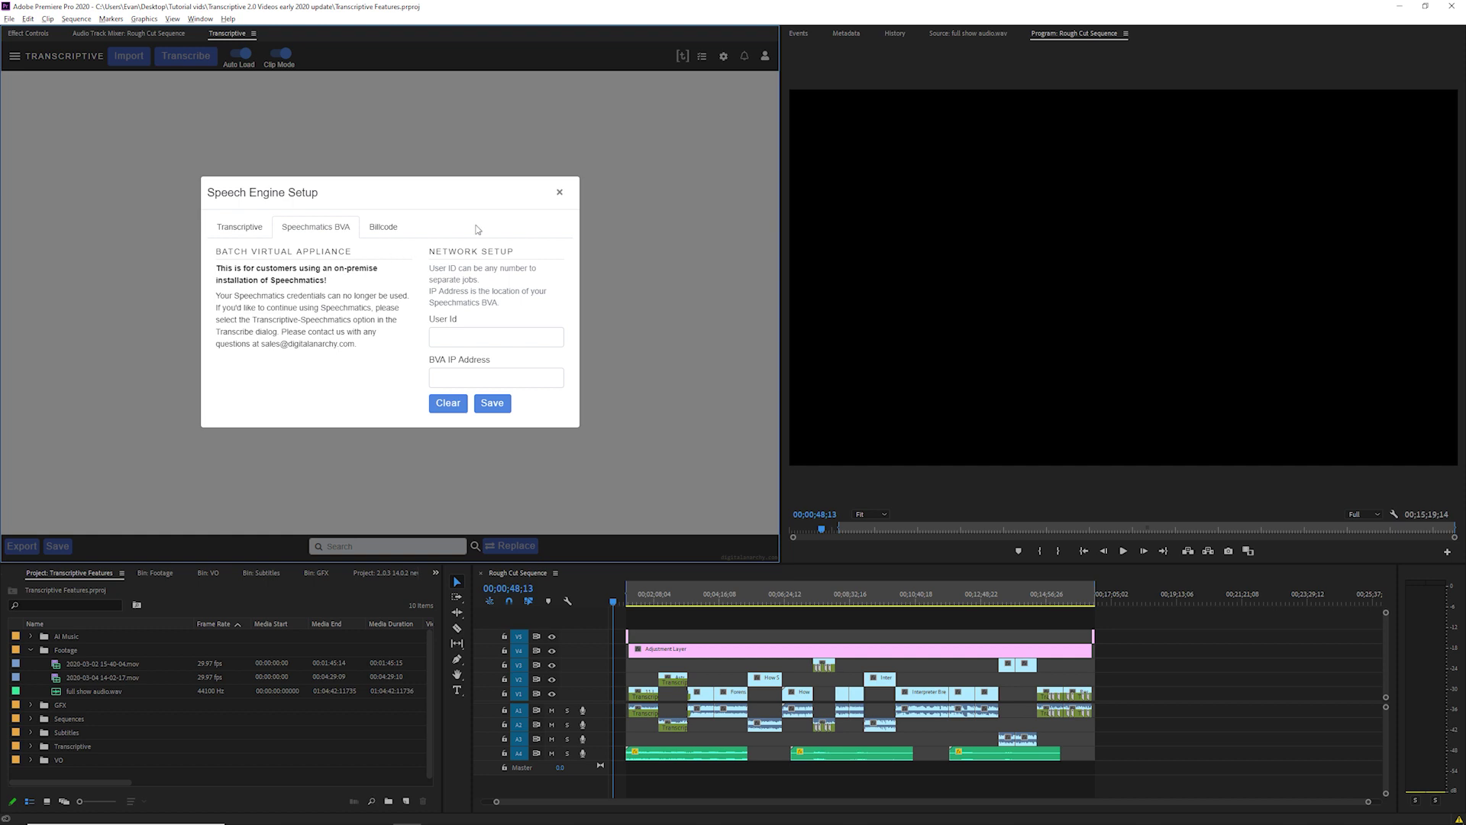
click(559, 195)
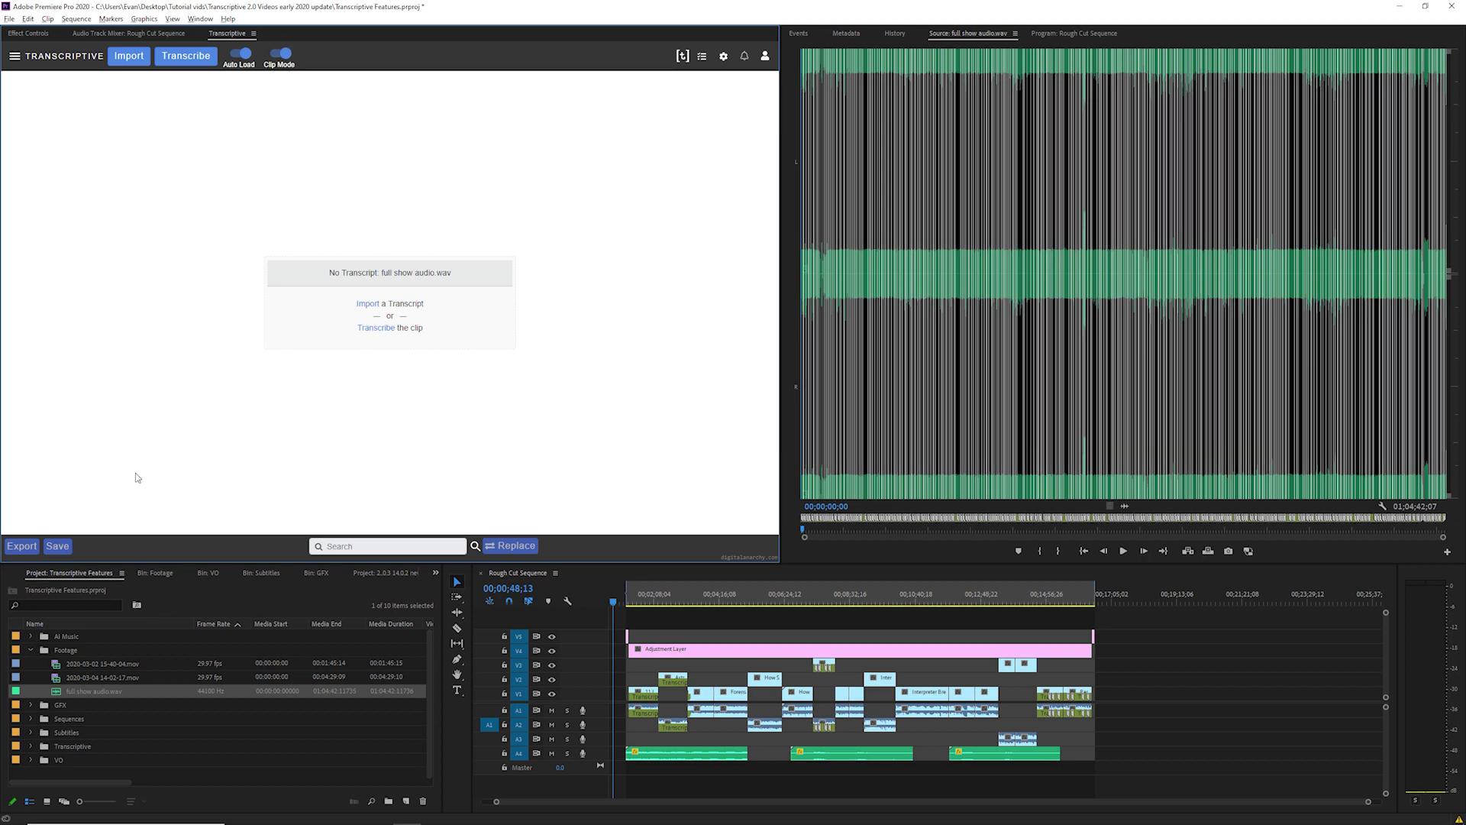
double_click(52, 684)
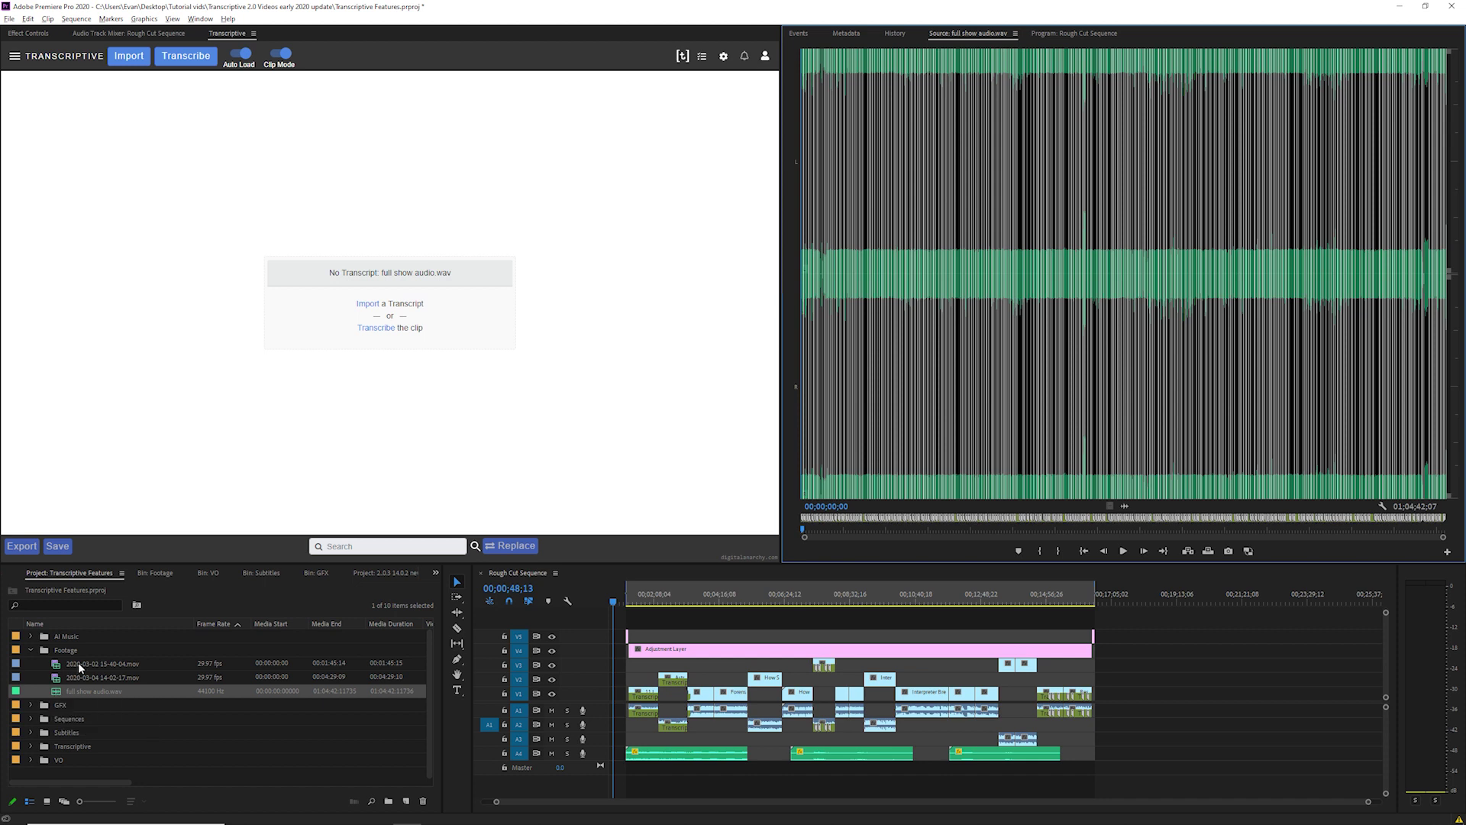
drag(326, 273, 455, 284)
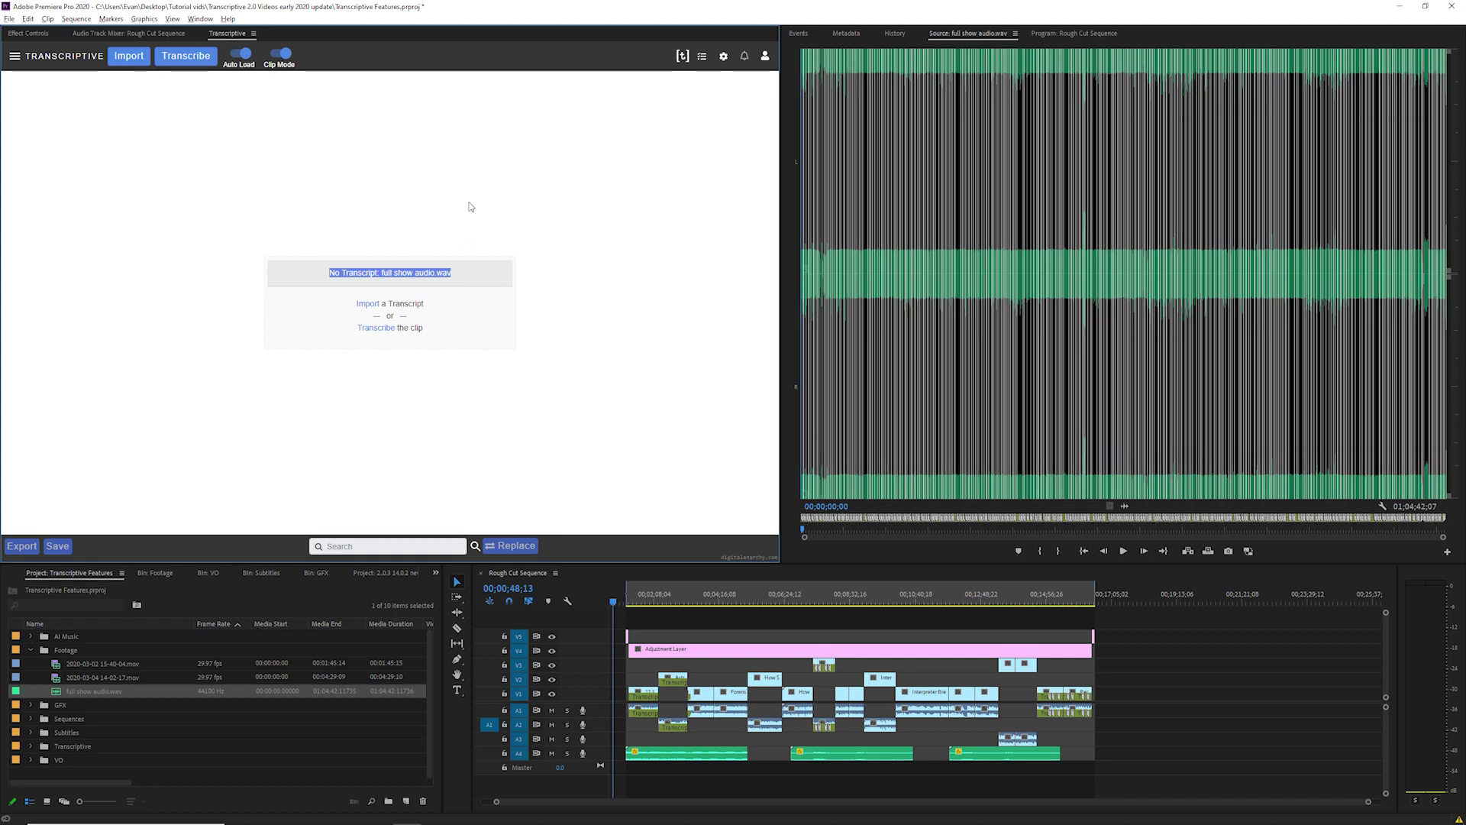
click(286, 55)
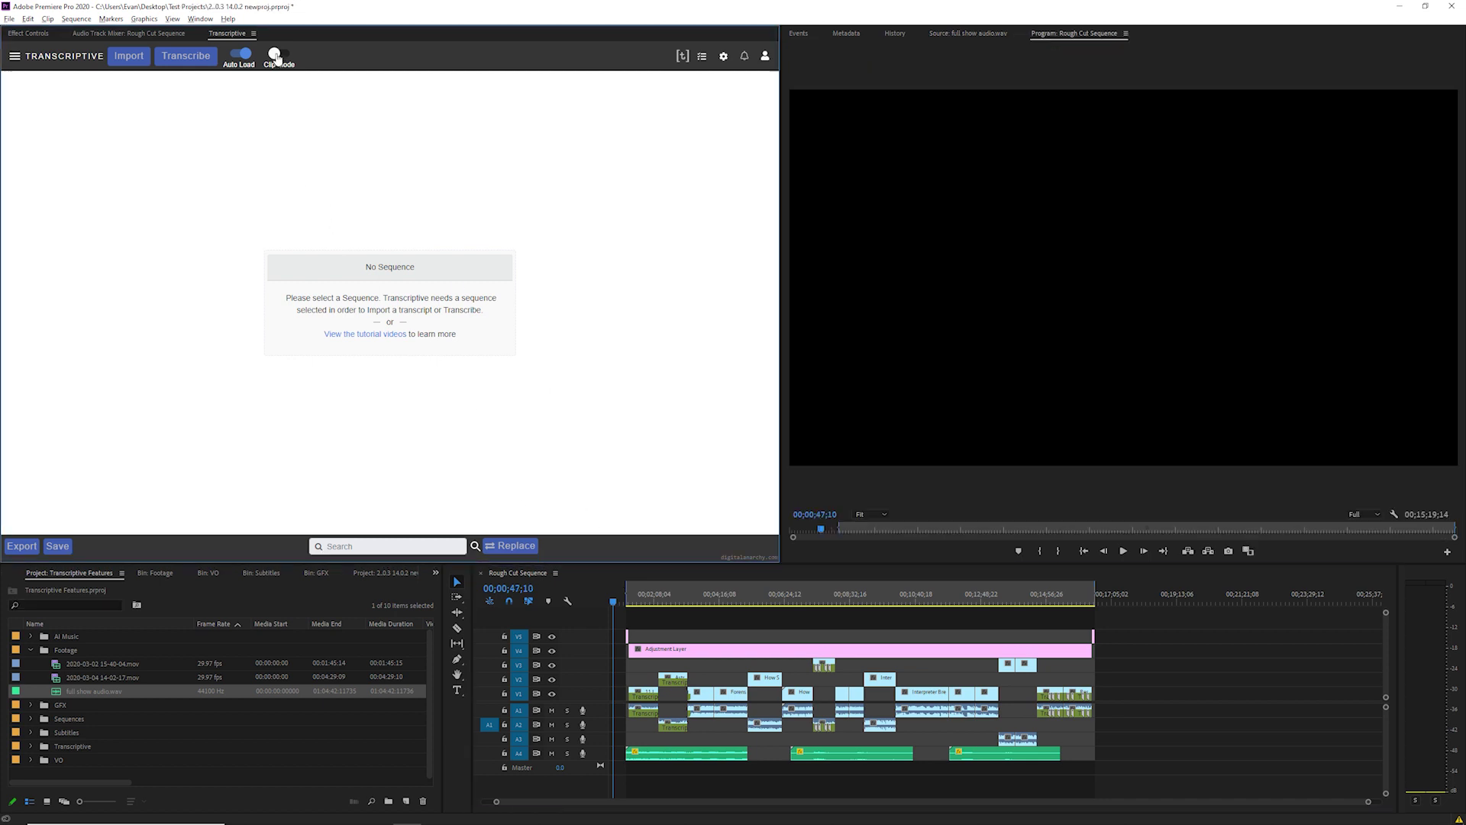
click(277, 58)
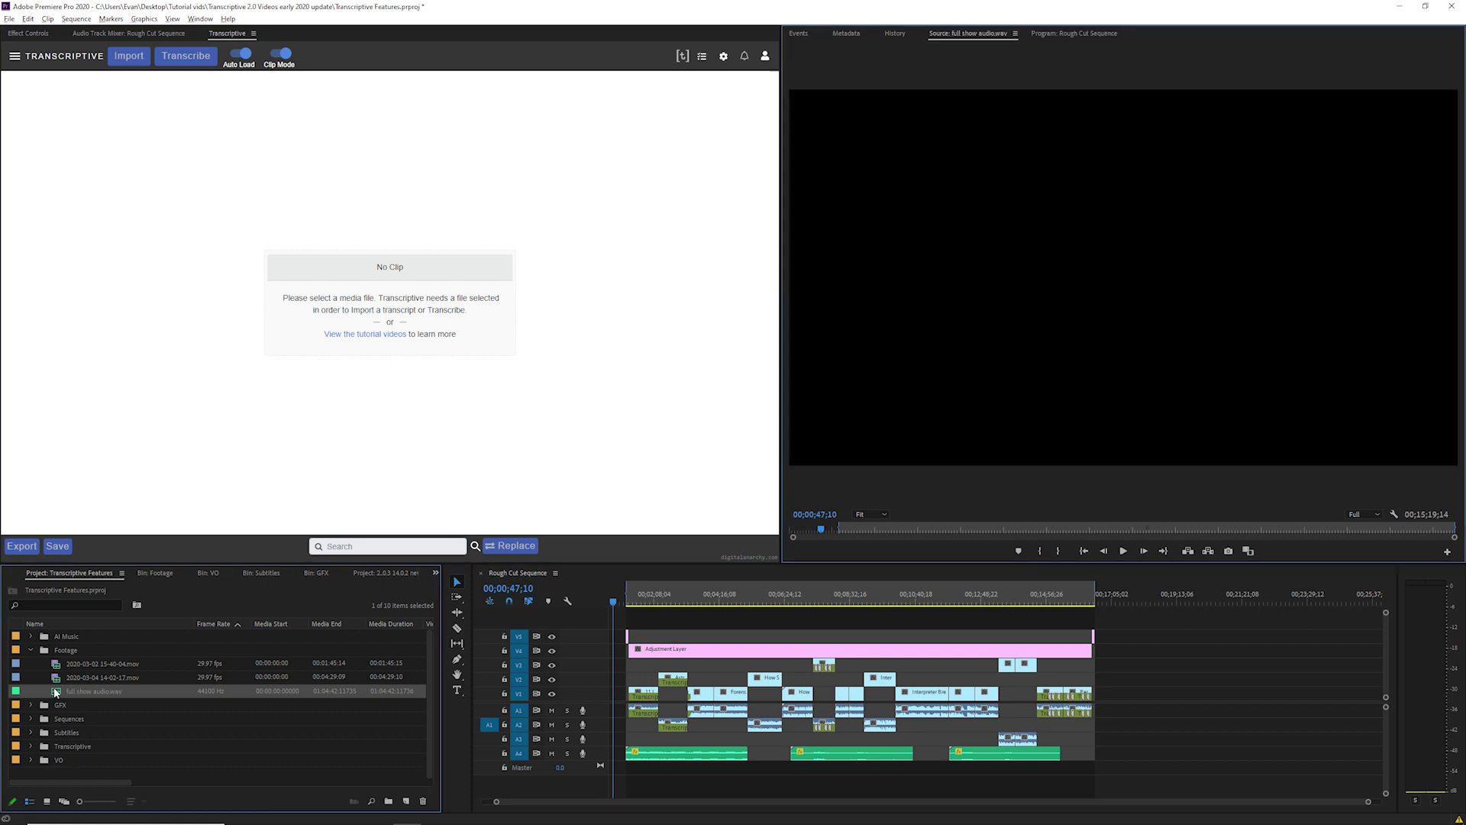
double_click(66, 692)
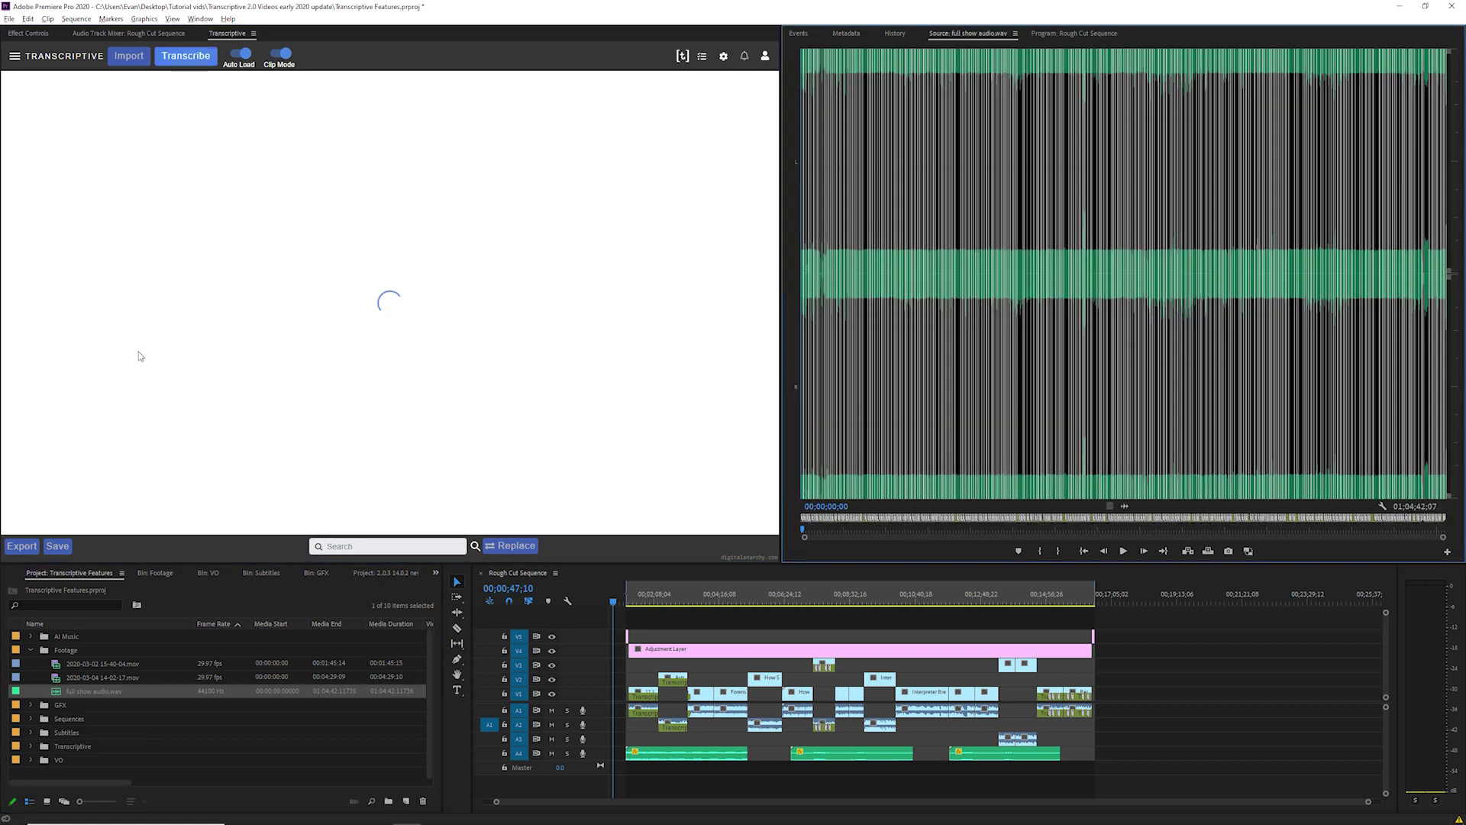
Start transcribing full show audio.wav, noting its 01:04:46 length, and keep Transcriptive AI as engine
click(185, 57)
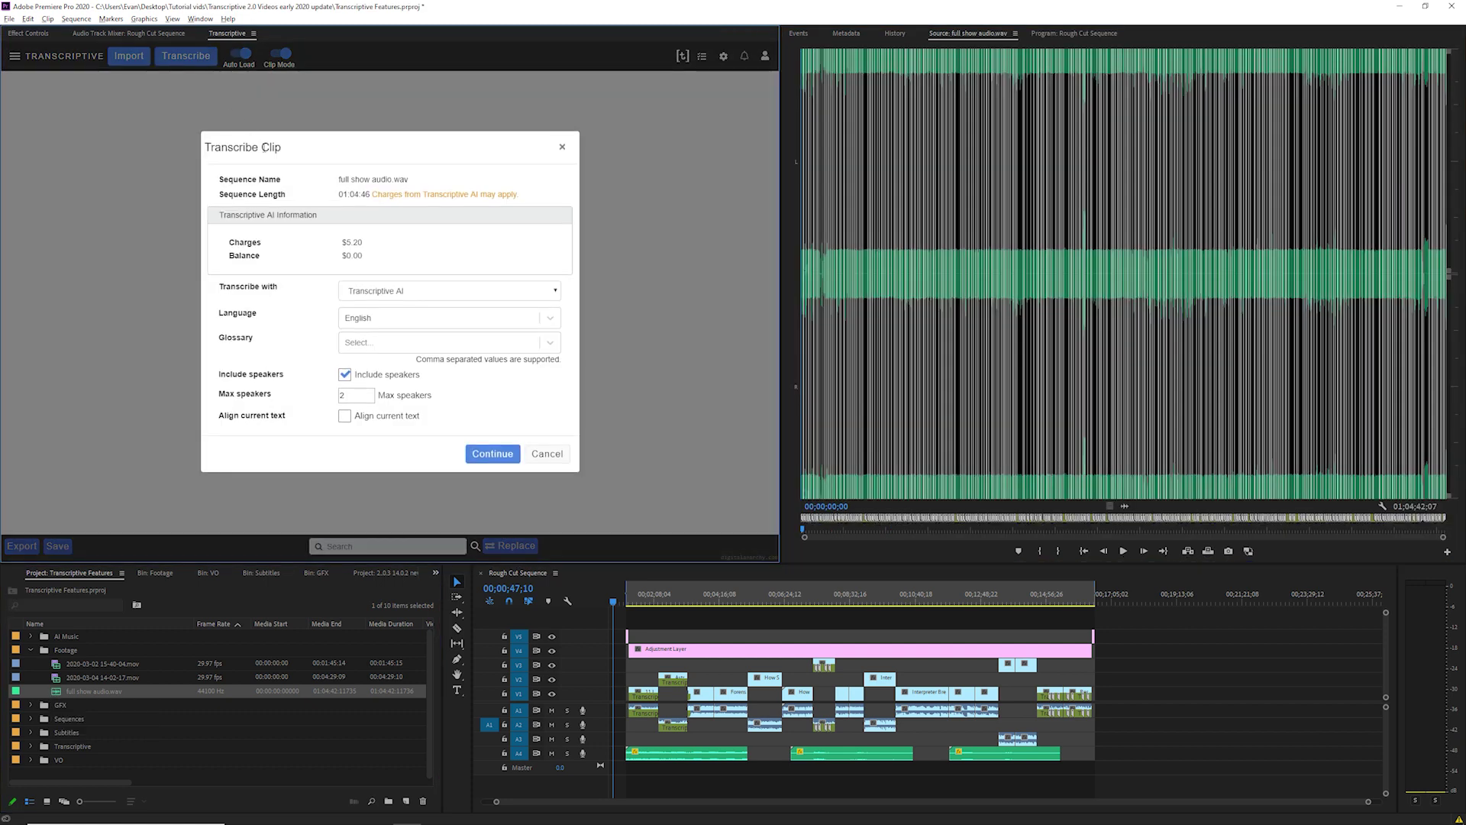
drag(337, 180, 433, 181)
drag(339, 194, 370, 245)
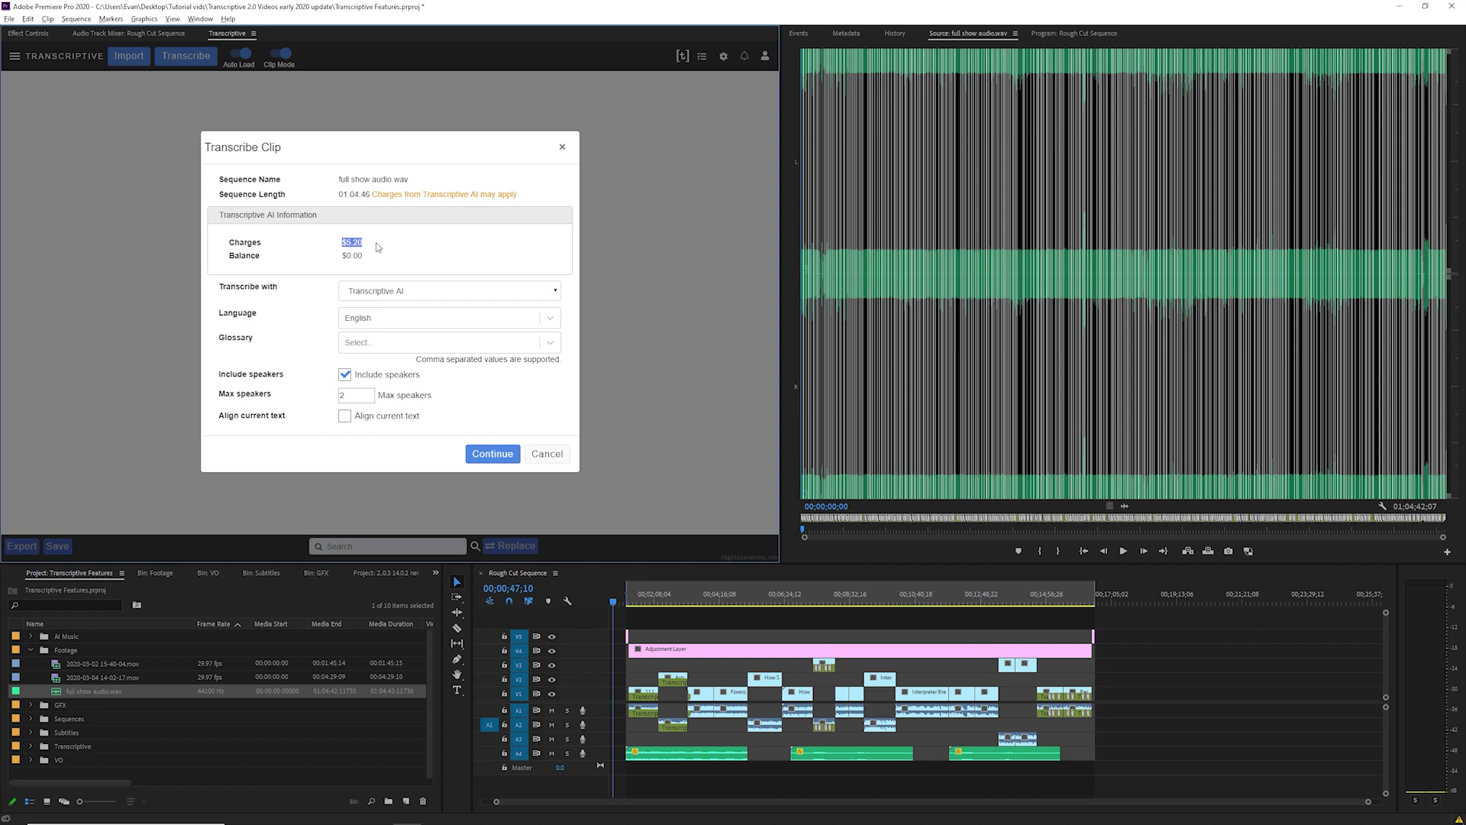
drag(340, 256, 382, 265)
click(550, 295)
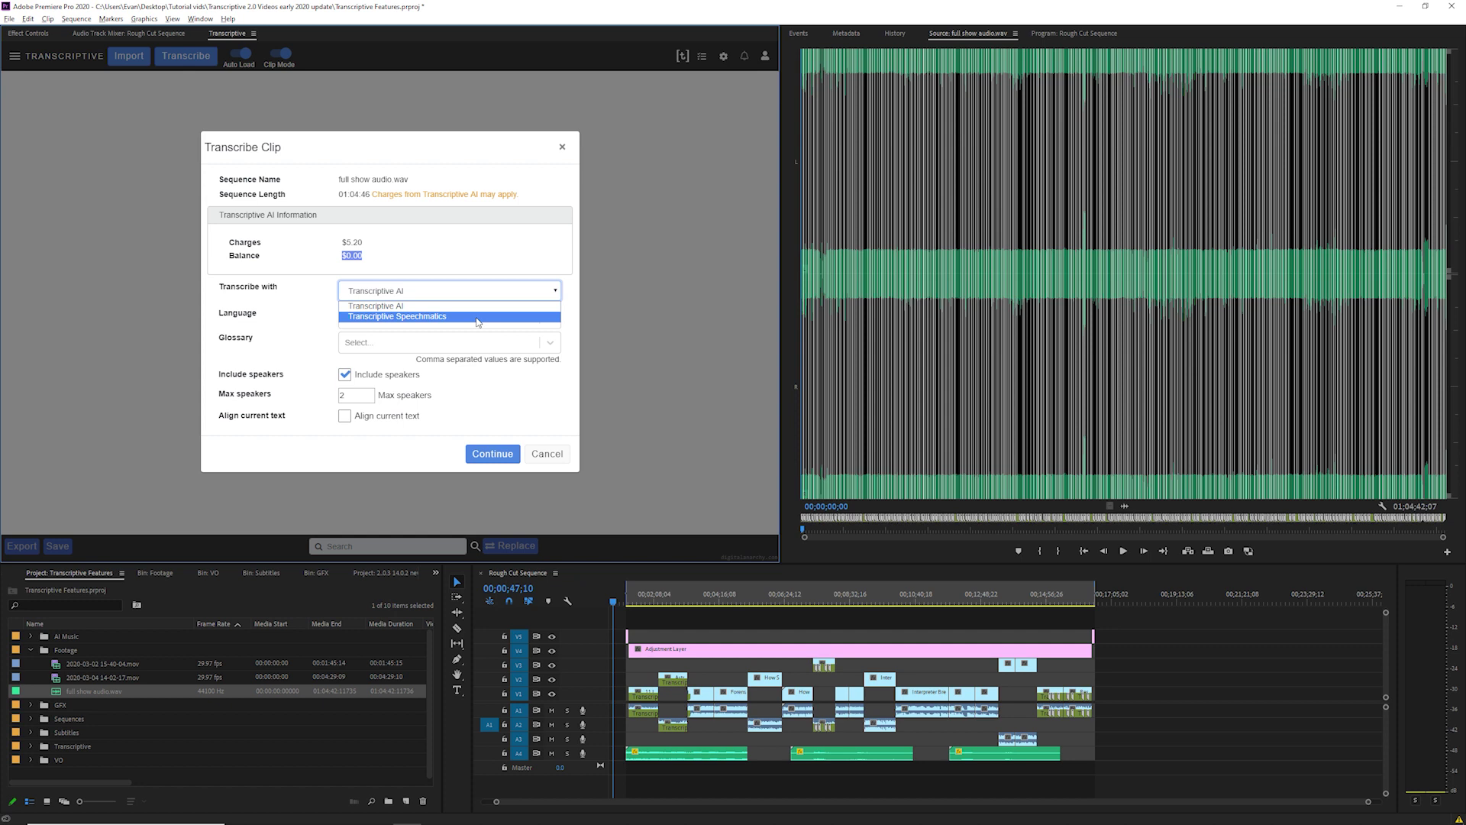
click(389, 307)
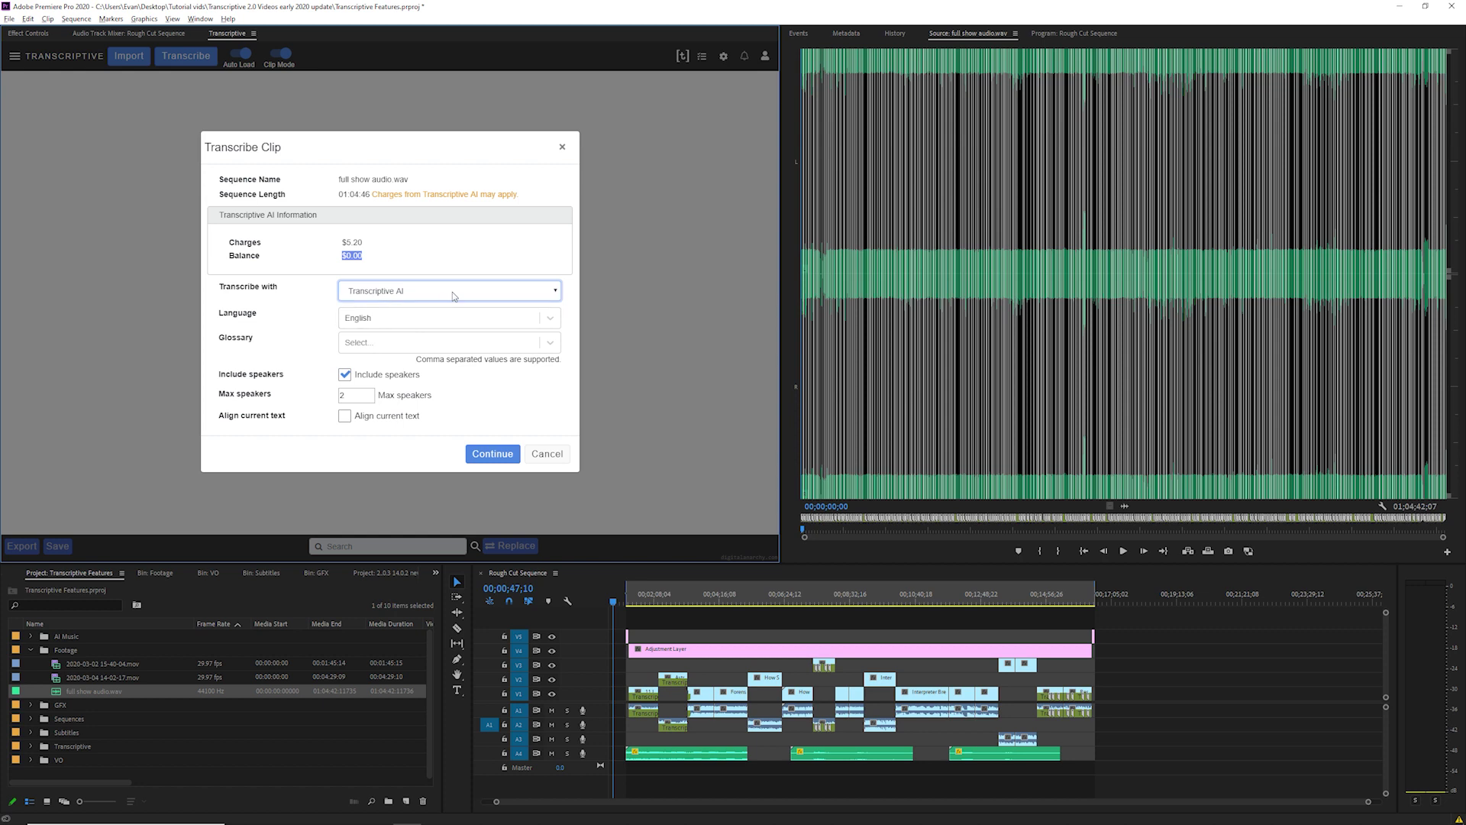
click(453, 292)
click(426, 317)
click(456, 293)
click(417, 307)
click(546, 321)
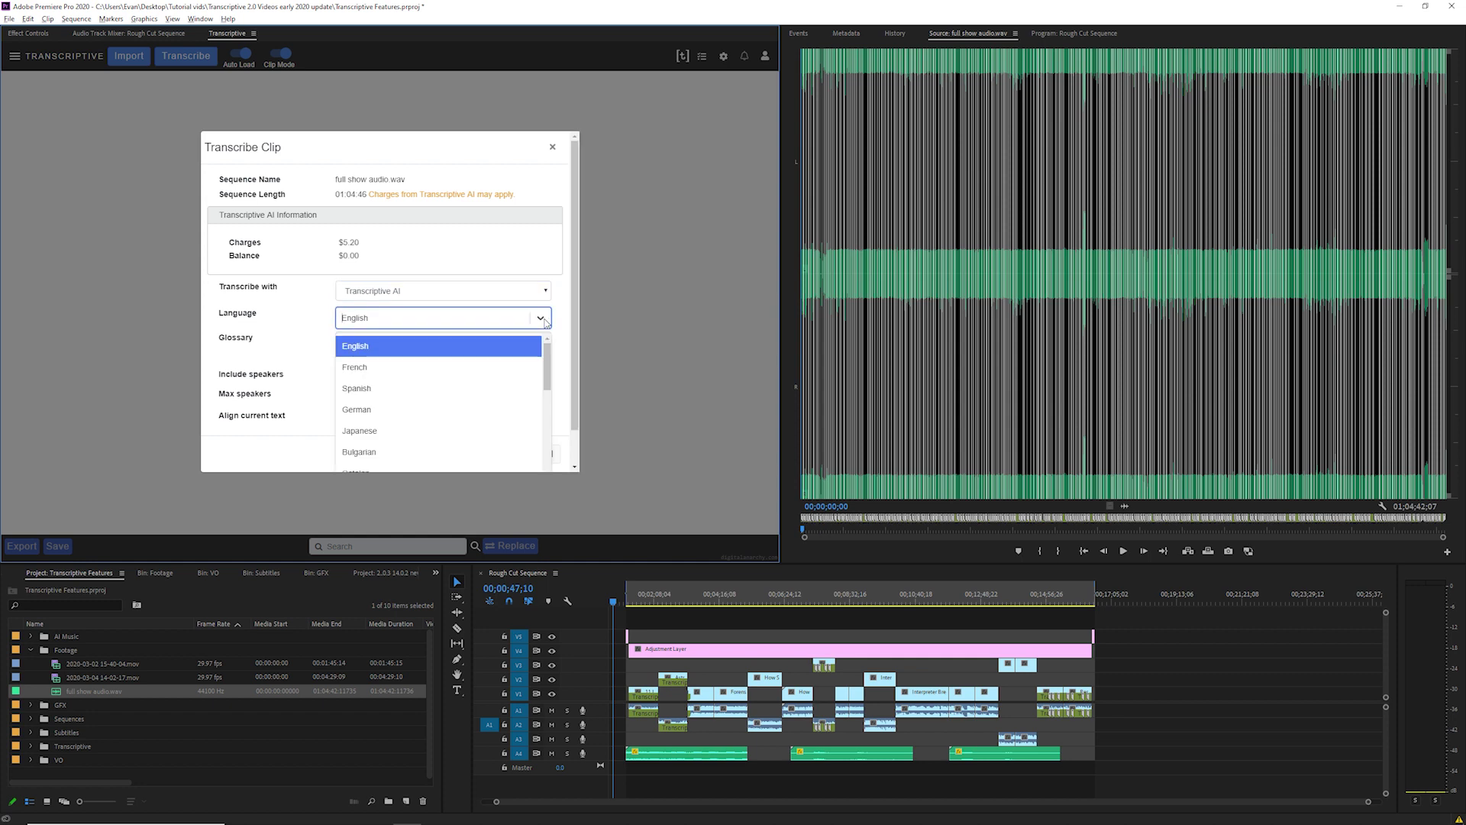
scroll(546, 322, down, 1)
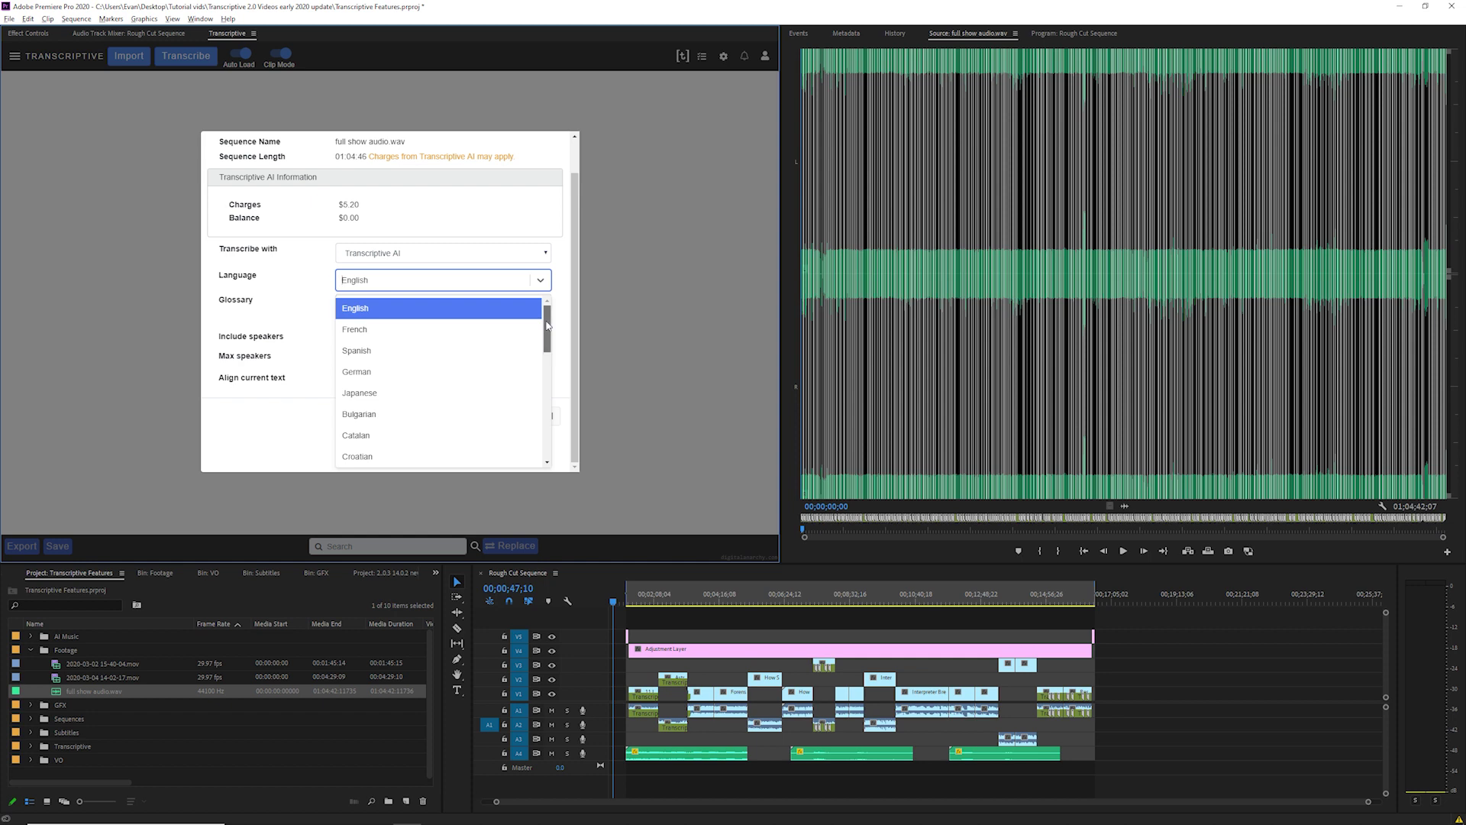
drag(546, 326, 547, 380)
click(375, 346)
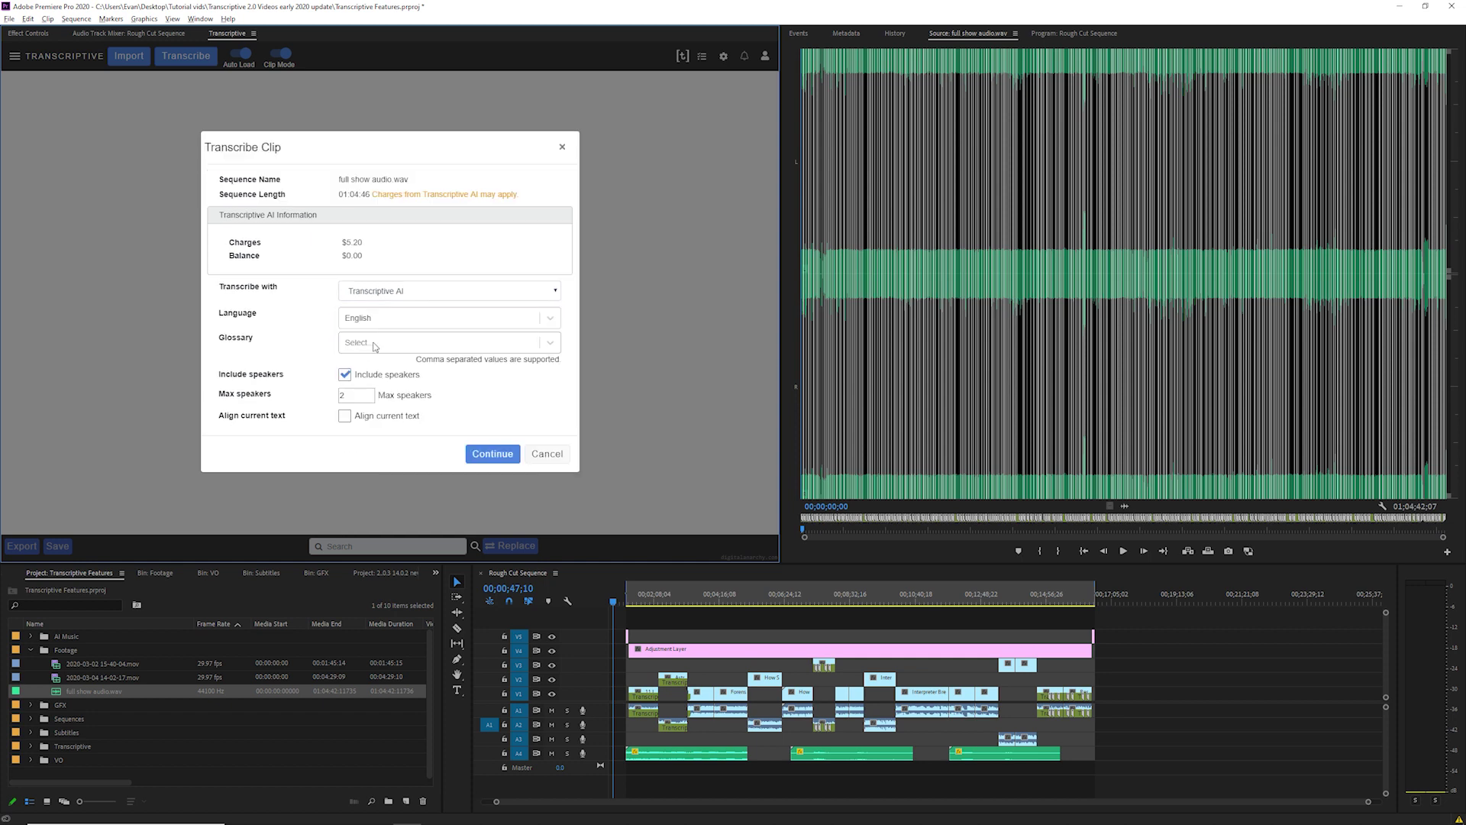
Set Max speakers to 3 and submit full show audio.wav for transcription
drag(217, 338, 268, 342)
drag(219, 396, 289, 403)
click(367, 396)
drag(217, 416, 294, 419)
click(488, 455)
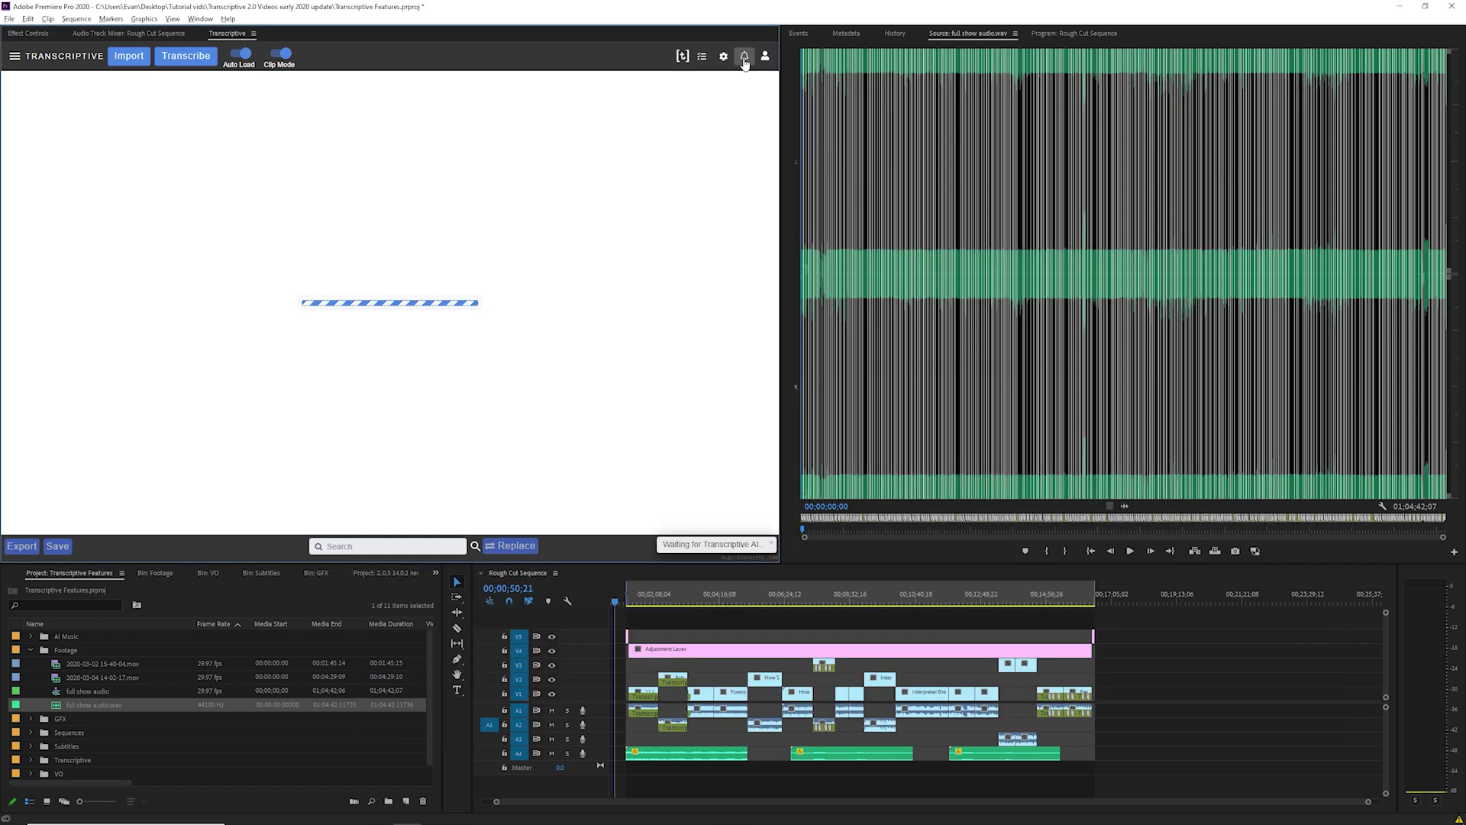
Show the Transcriptive job notifications and highlight the Waiting for Transcriptive AI notices
click(745, 58)
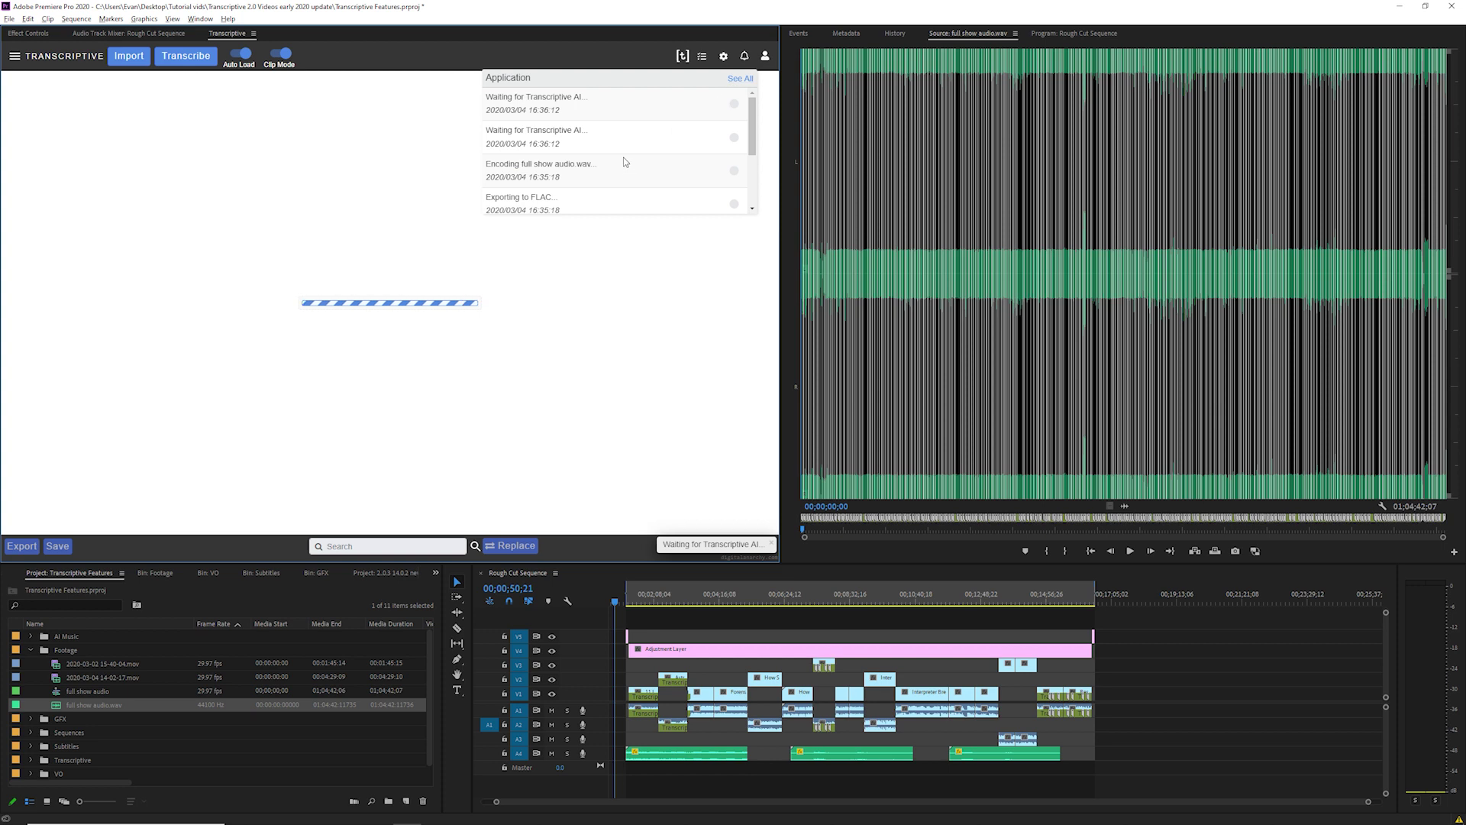
mouse_move(616, 138)
mouse_down()
mouse_move(493, 130)
mouse_move(600, 131)
mouse_move(486, 144)
mouse_move(603, 154)
mouse_up()
drag(599, 98, 486, 97)
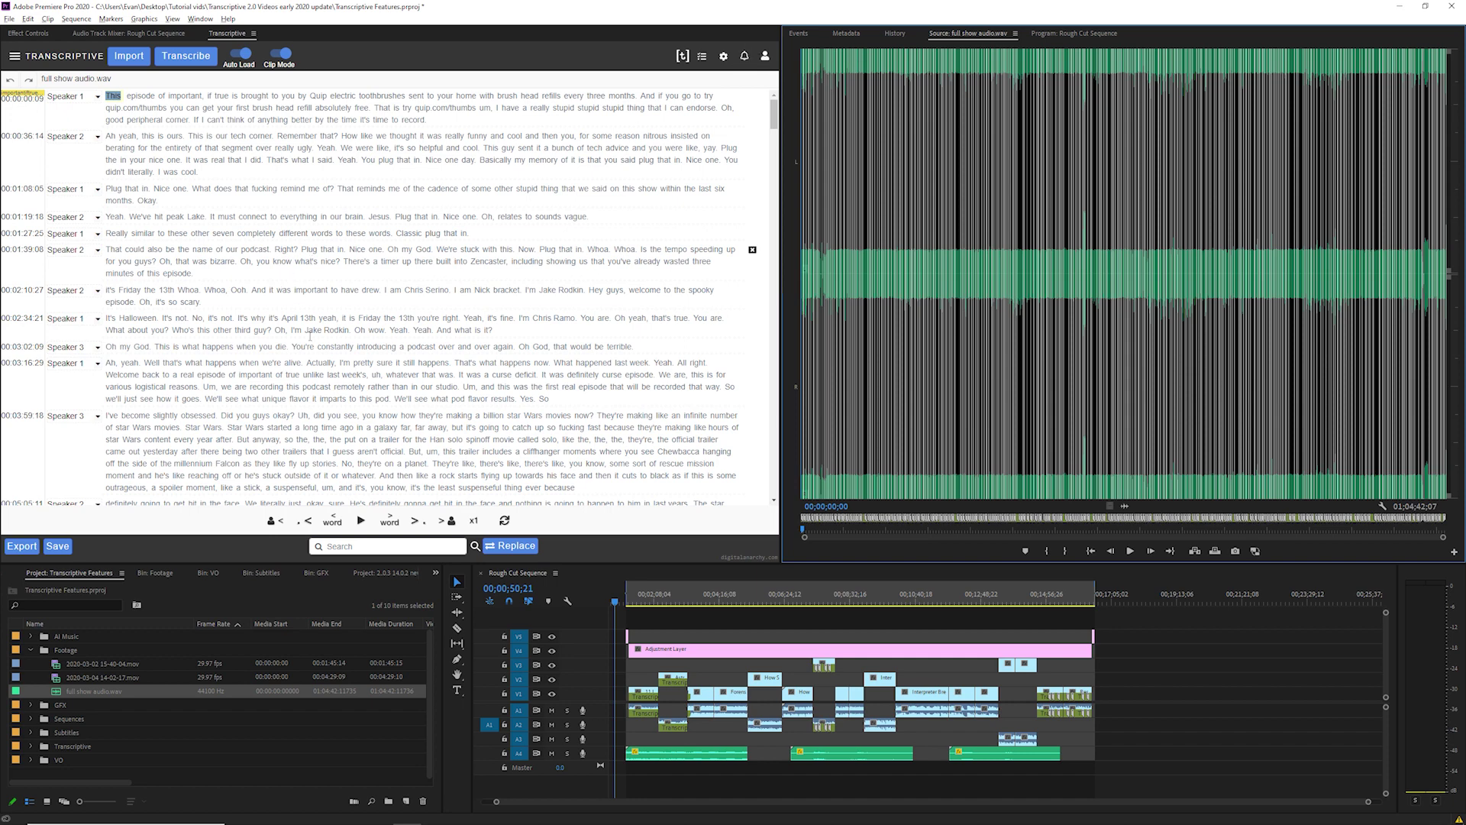
Scroll down through the full show audio.wav transcript
scroll(373, 187, down, 5)
scroll(373, 187, down, 20)
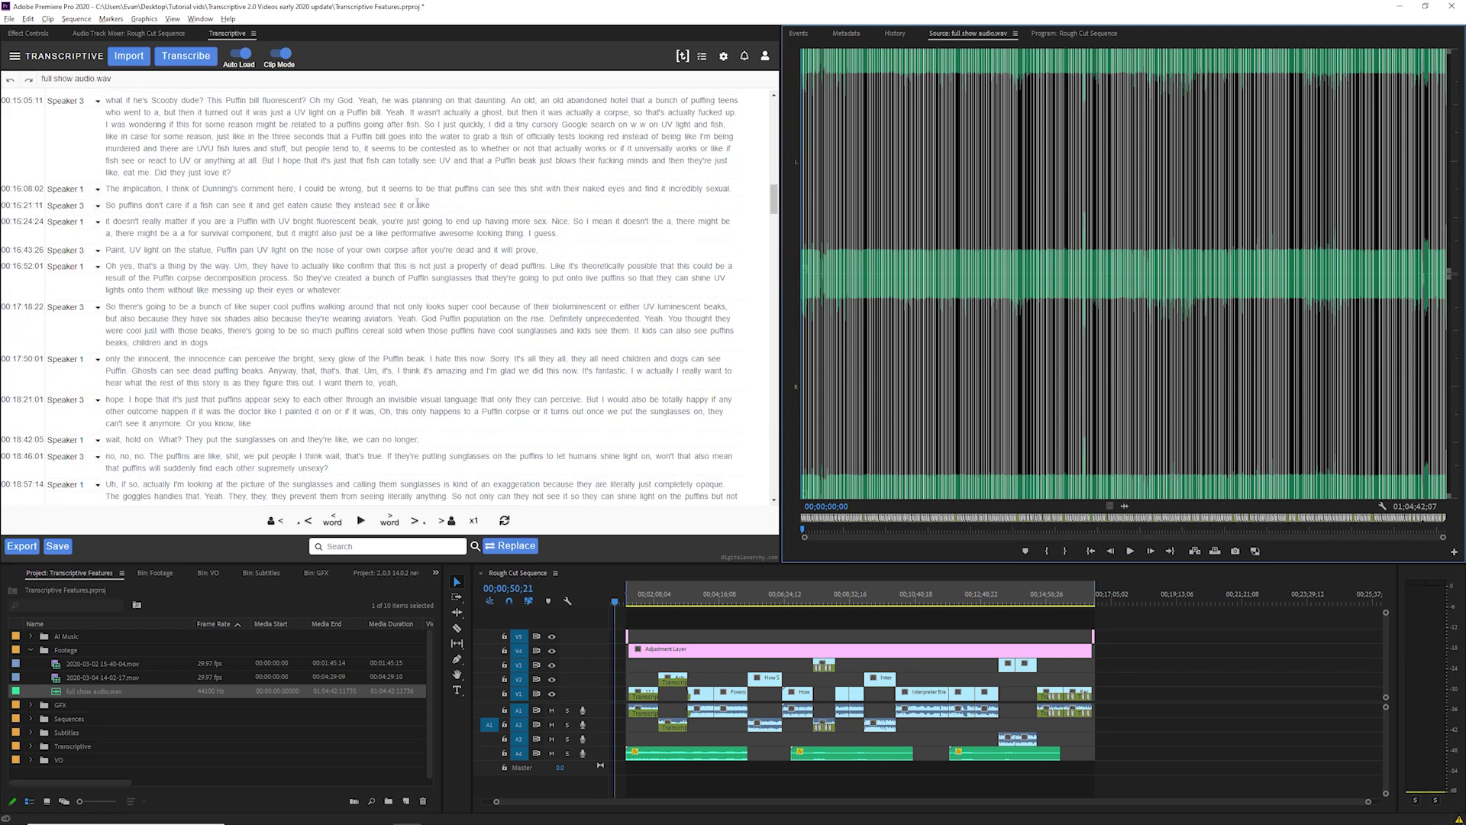
scroll(417, 204, down, 6)
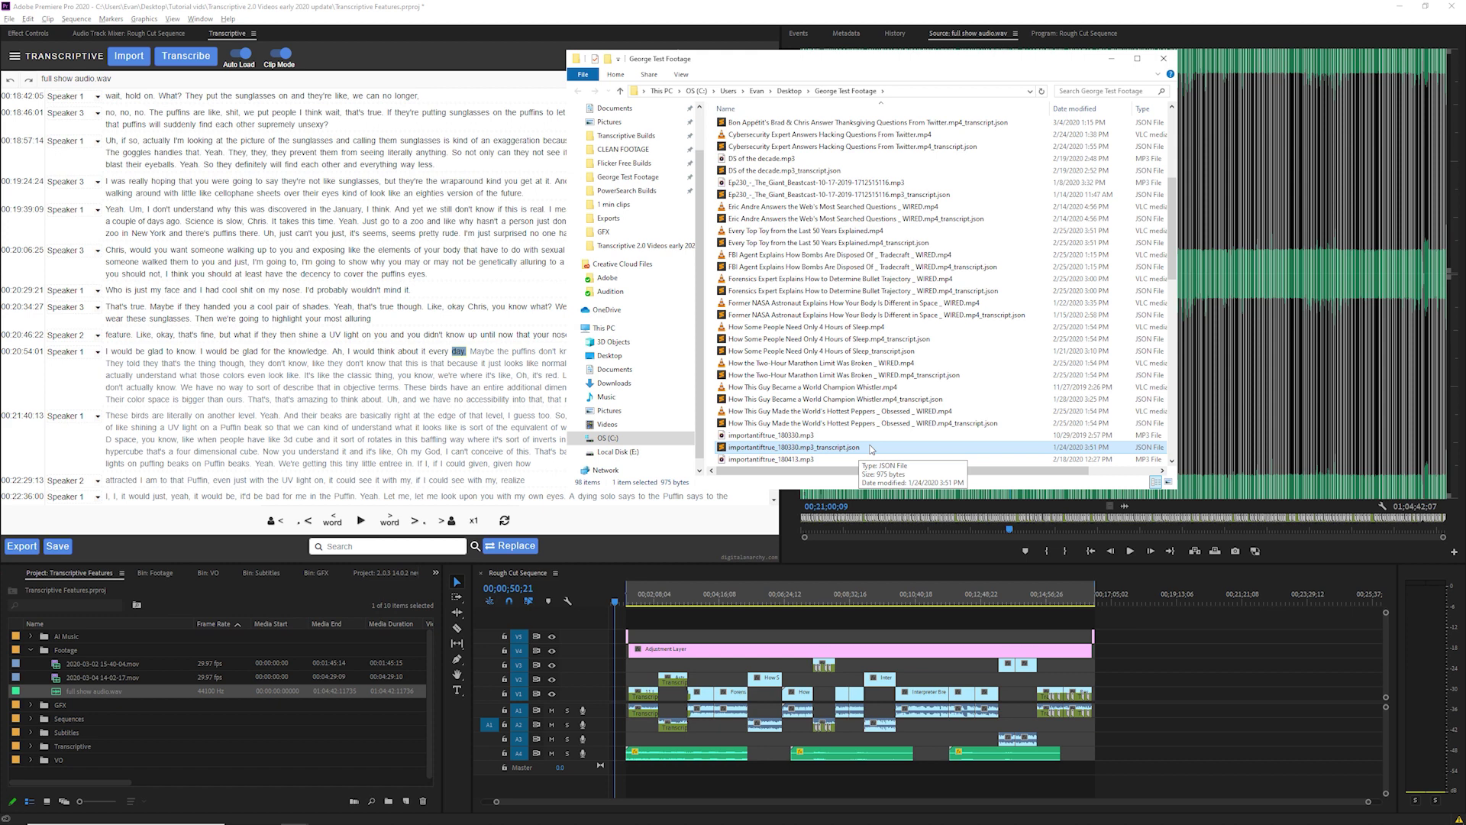
Drop the .json transcript file from File Explorer into the Transcriptive panel
drag(871, 449, 347, 75)
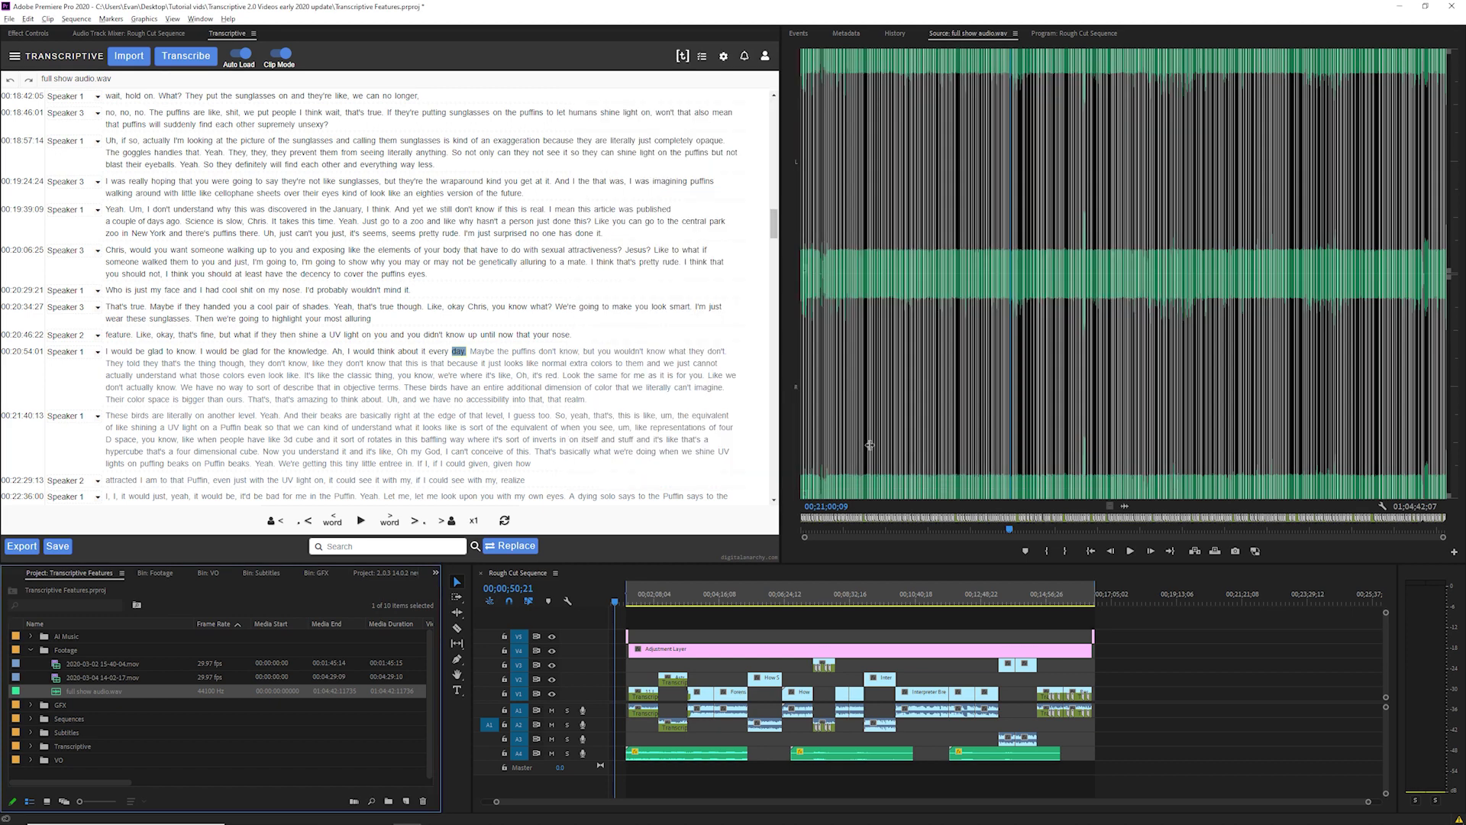
With Clip Mode off, submit the Rough Cut Sequence for Transcriptive AI transcription
click(284, 54)
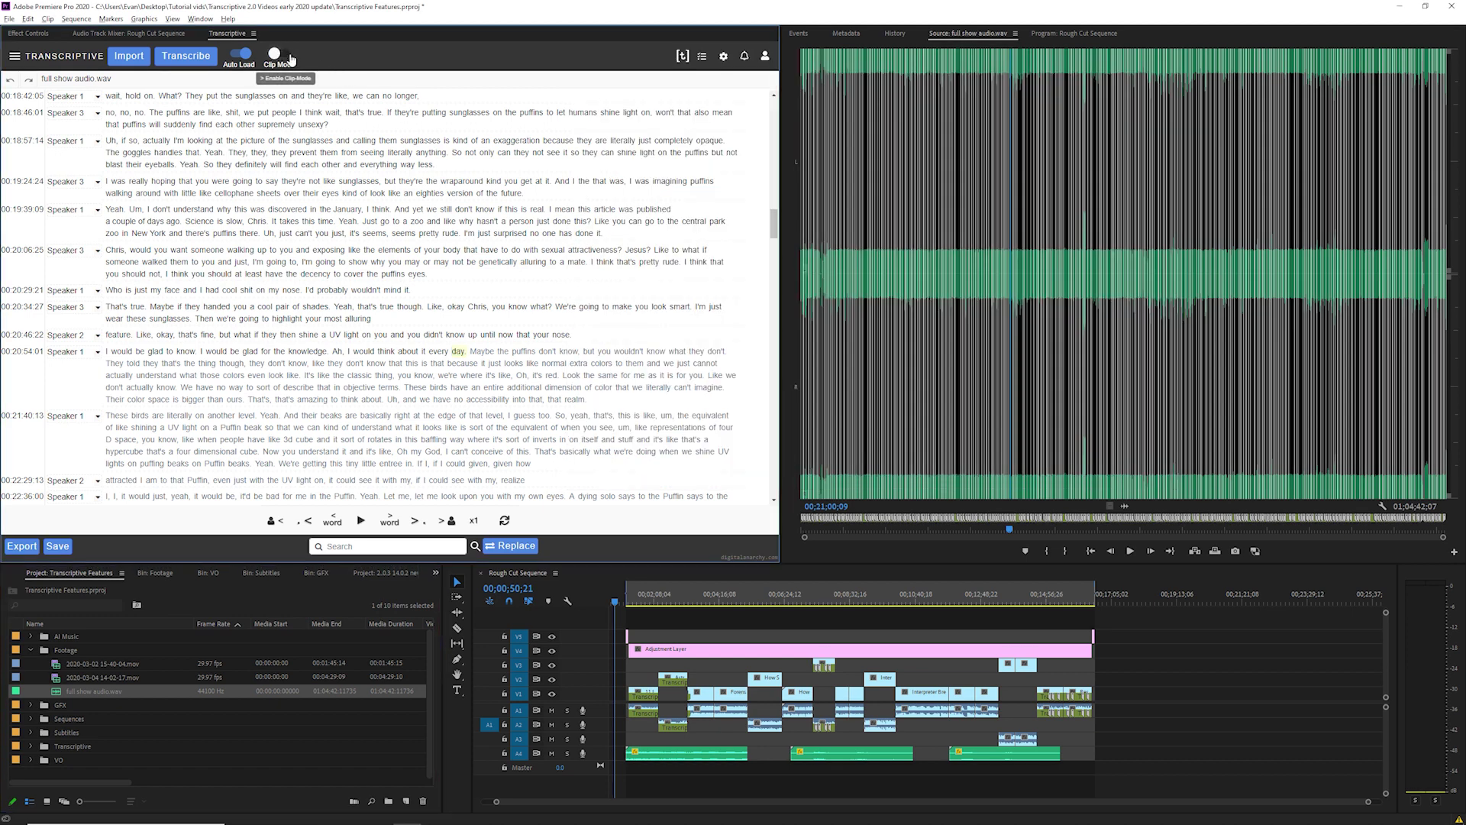
click(611, 602)
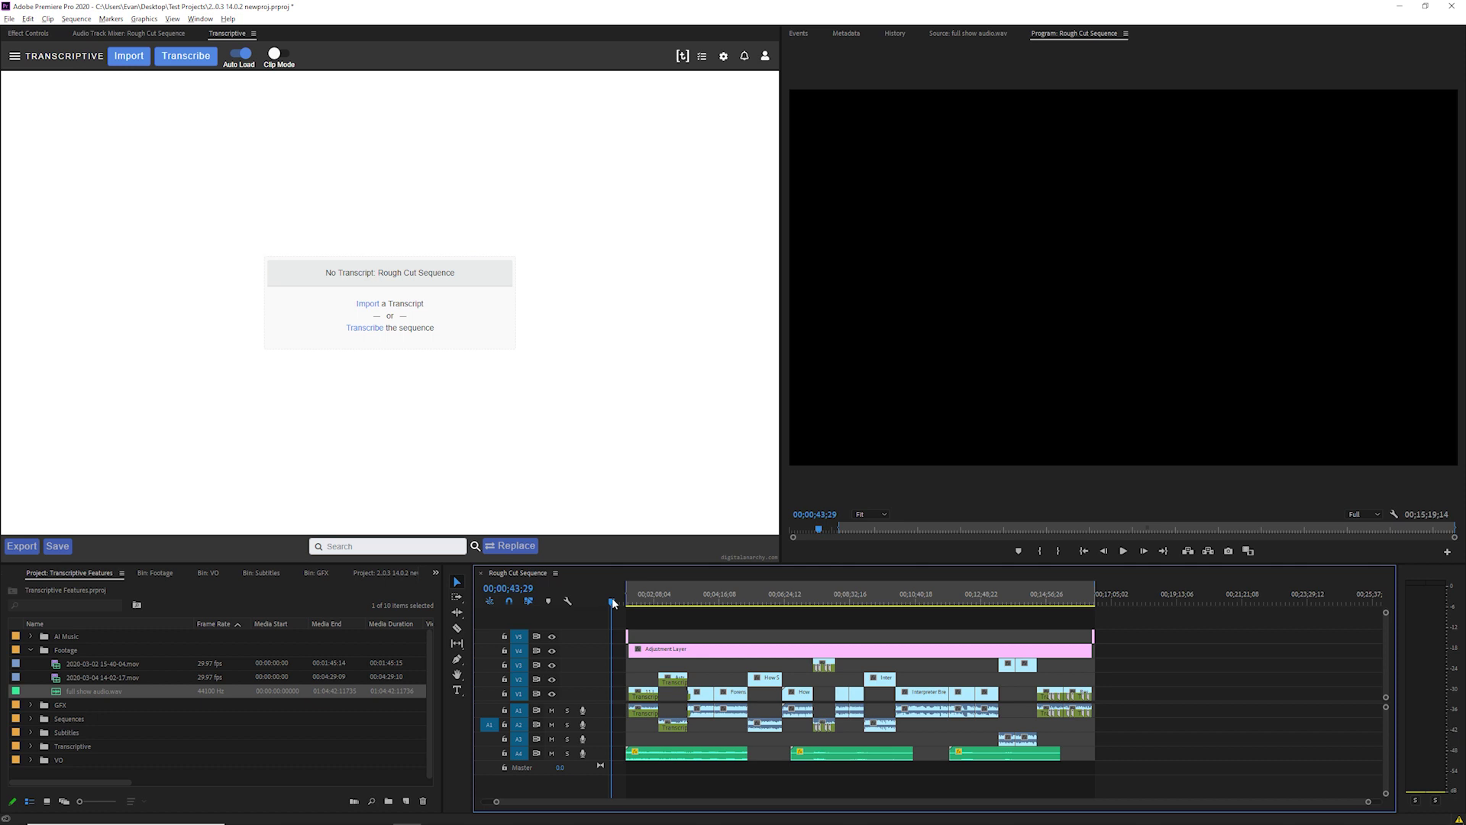
drag(377, 273, 492, 281)
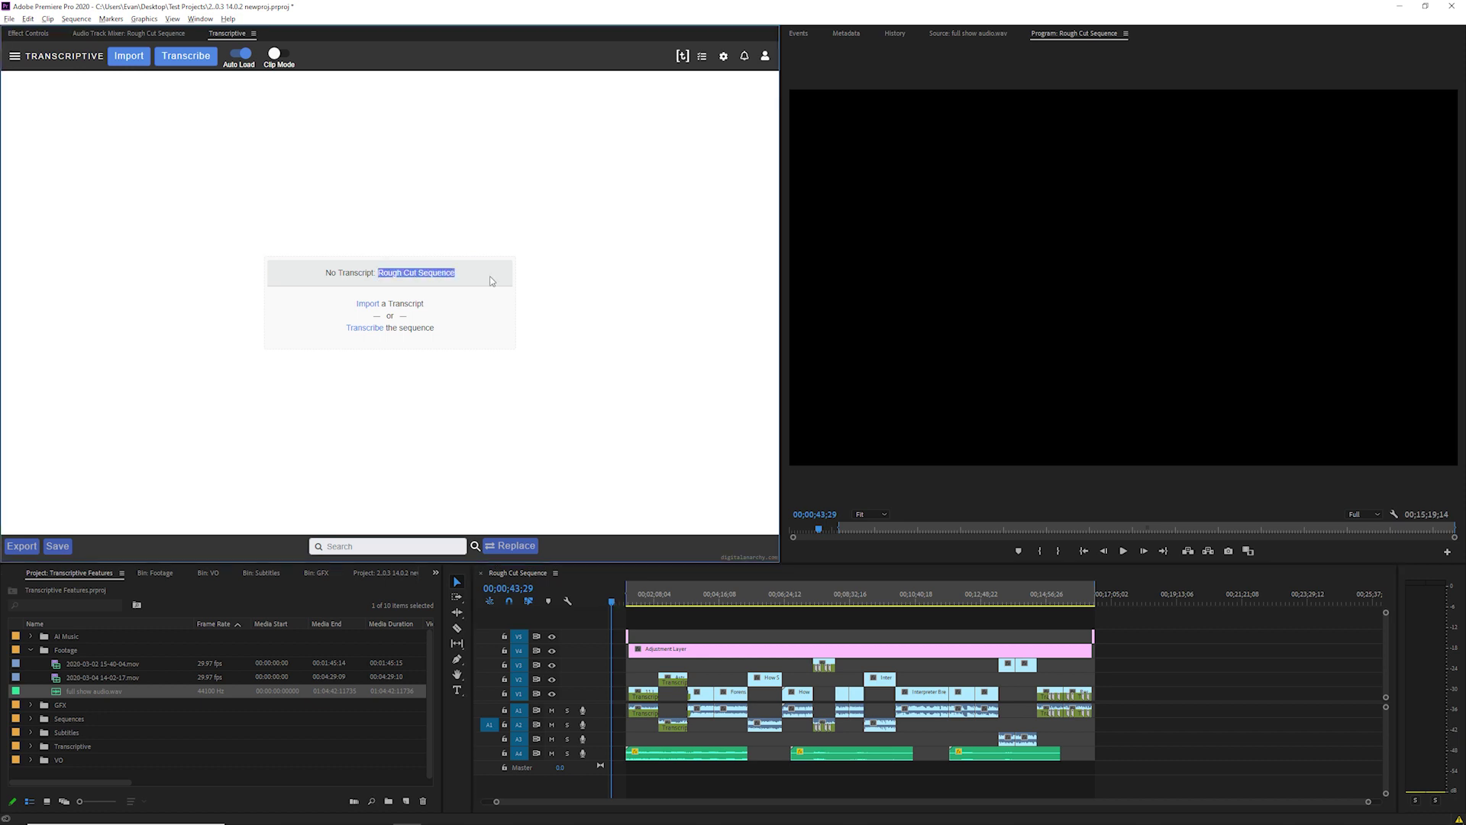
click(182, 56)
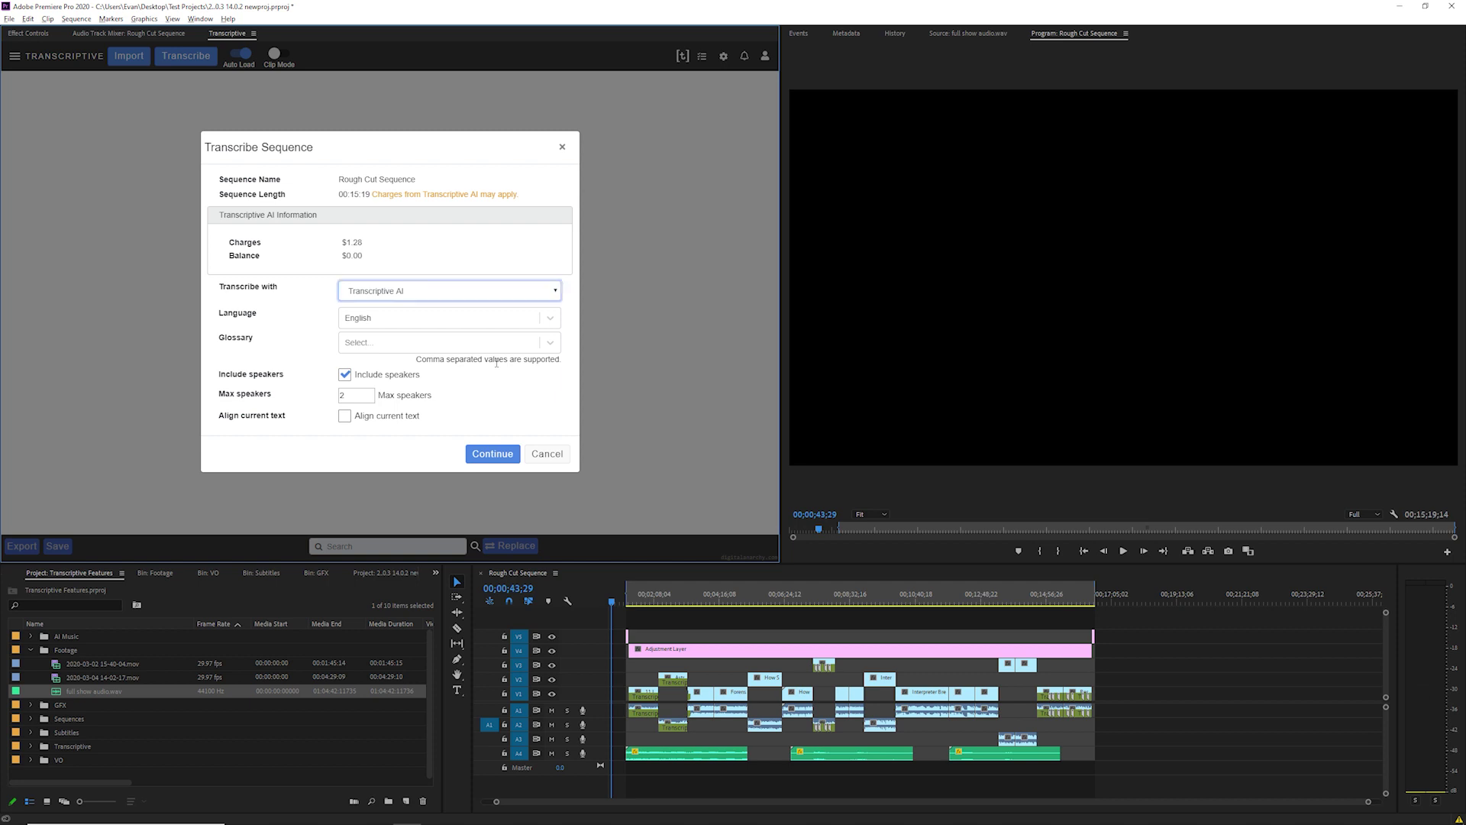
click(495, 454)
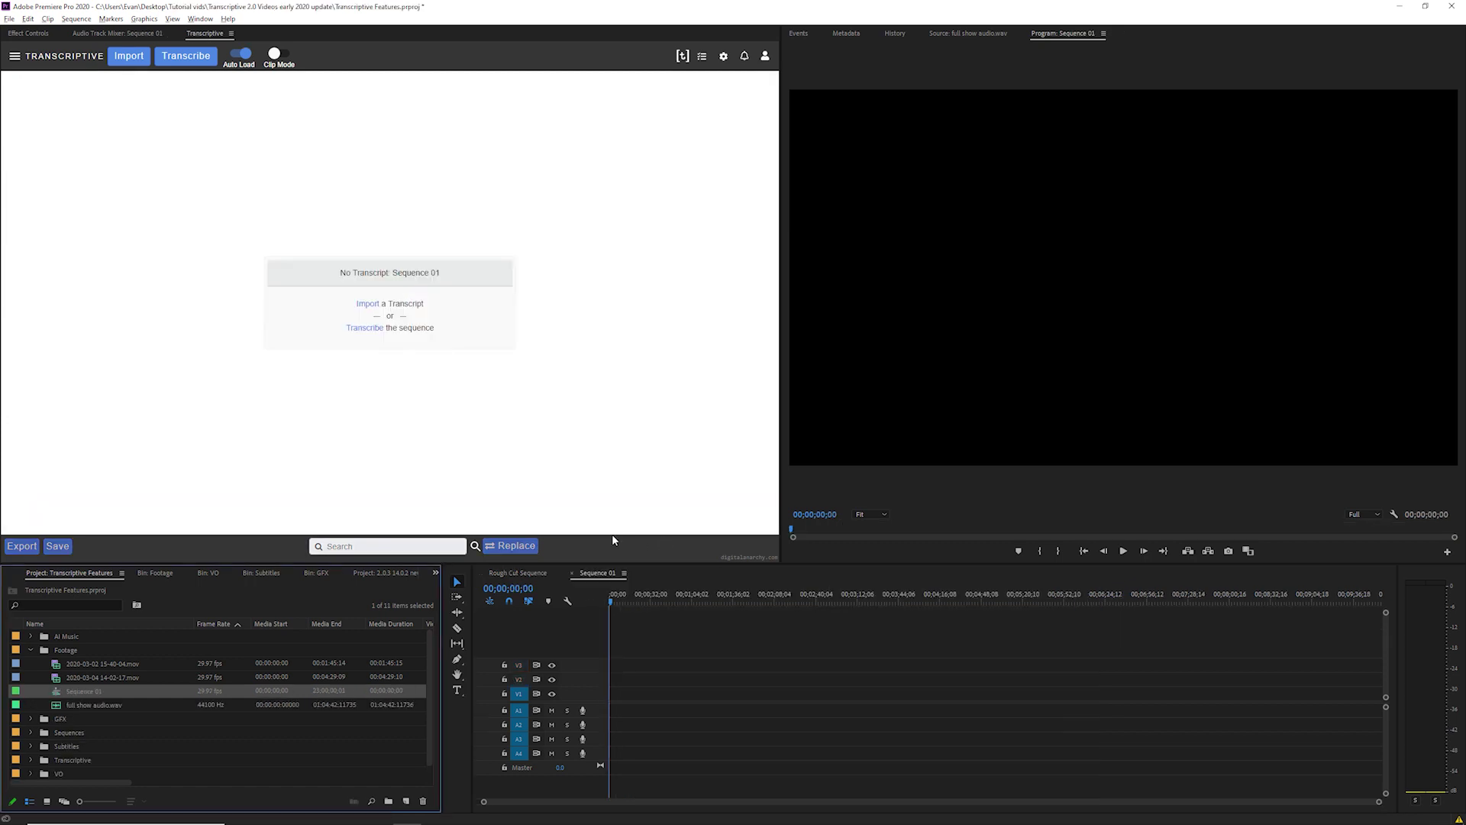
click(517, 572)
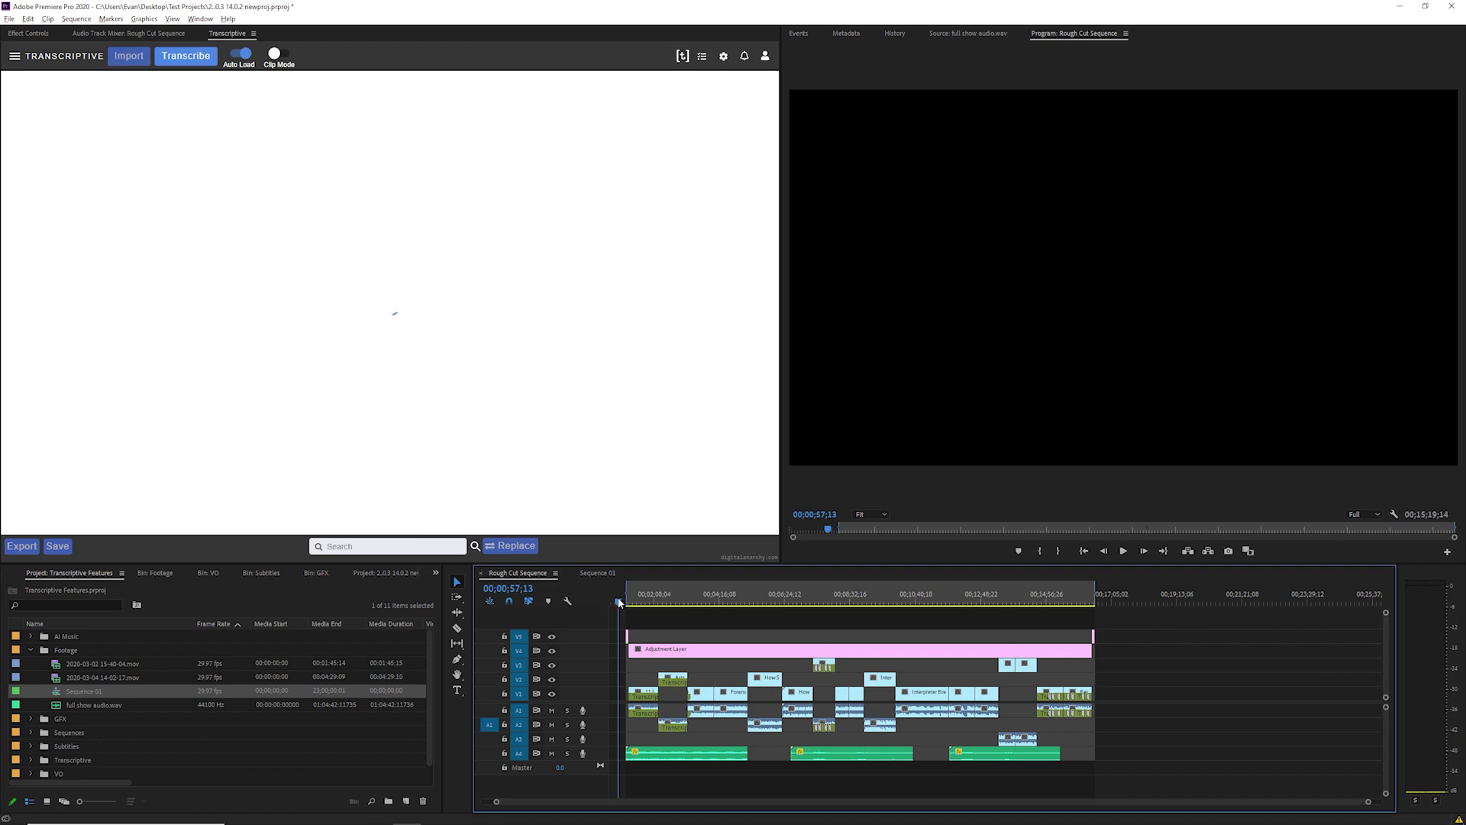
drag(619, 602, 617, 601)
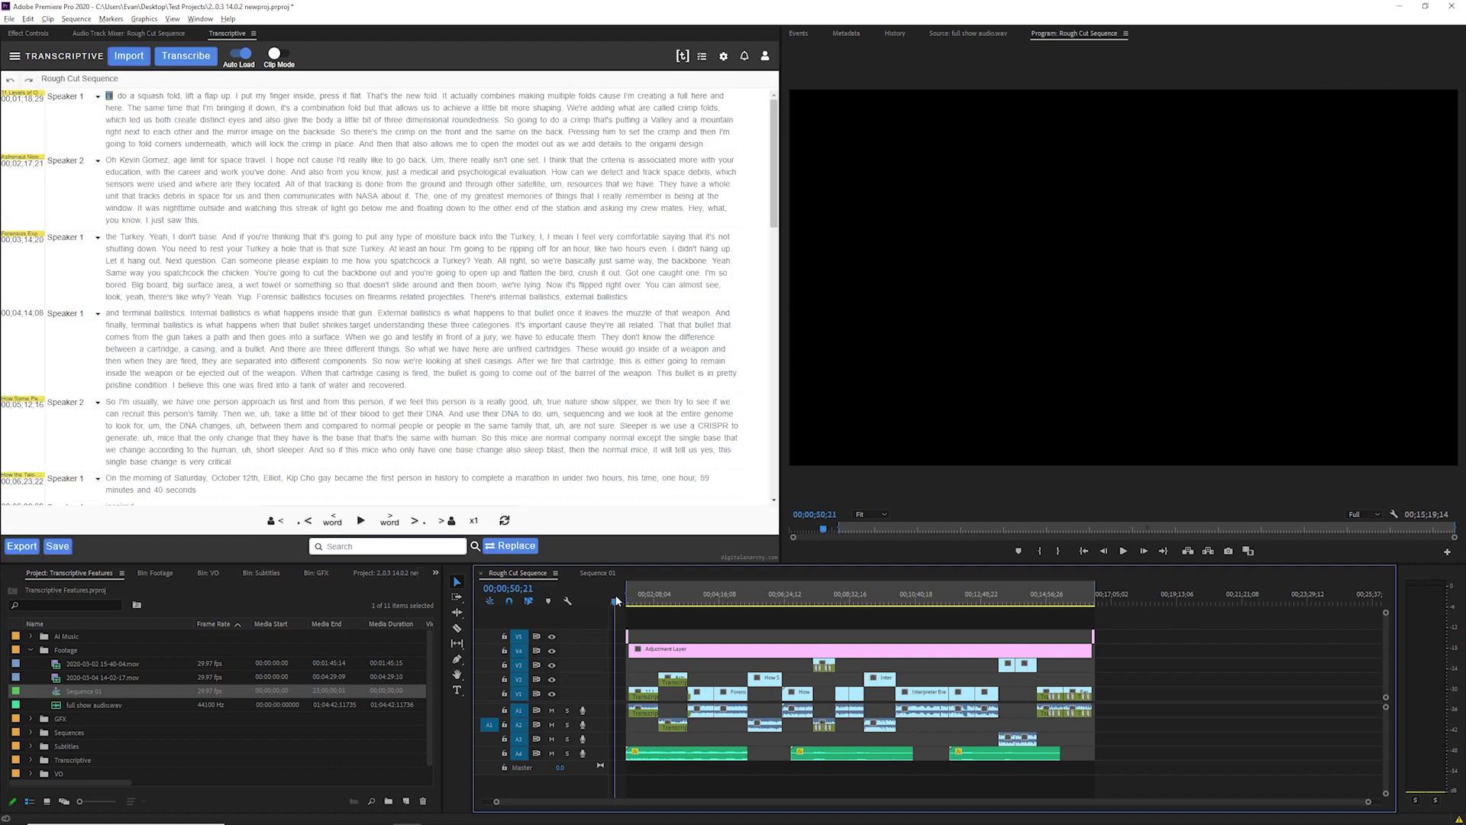
click(279, 53)
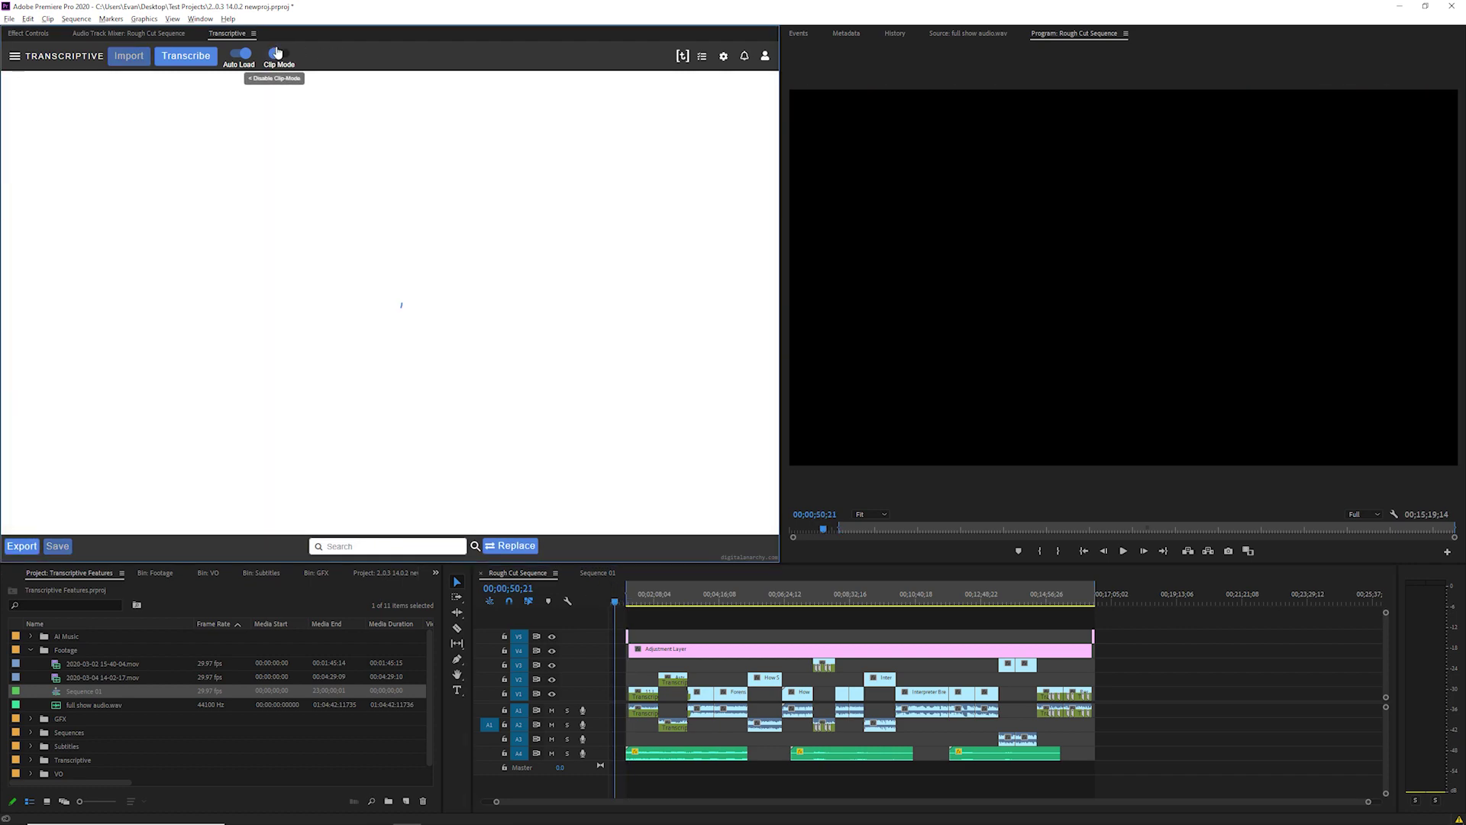
double_click(72, 663)
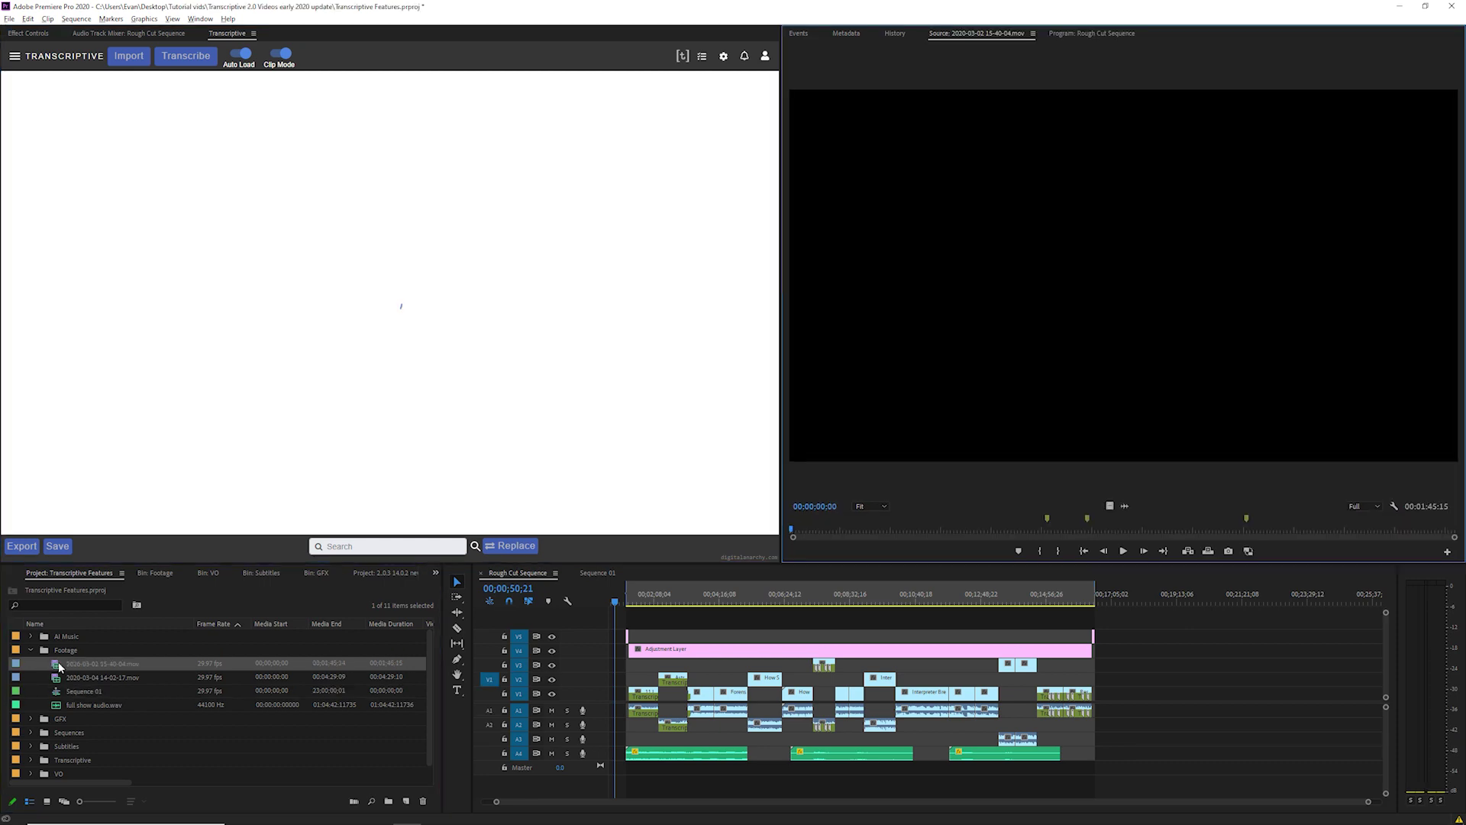
double_click(49, 706)
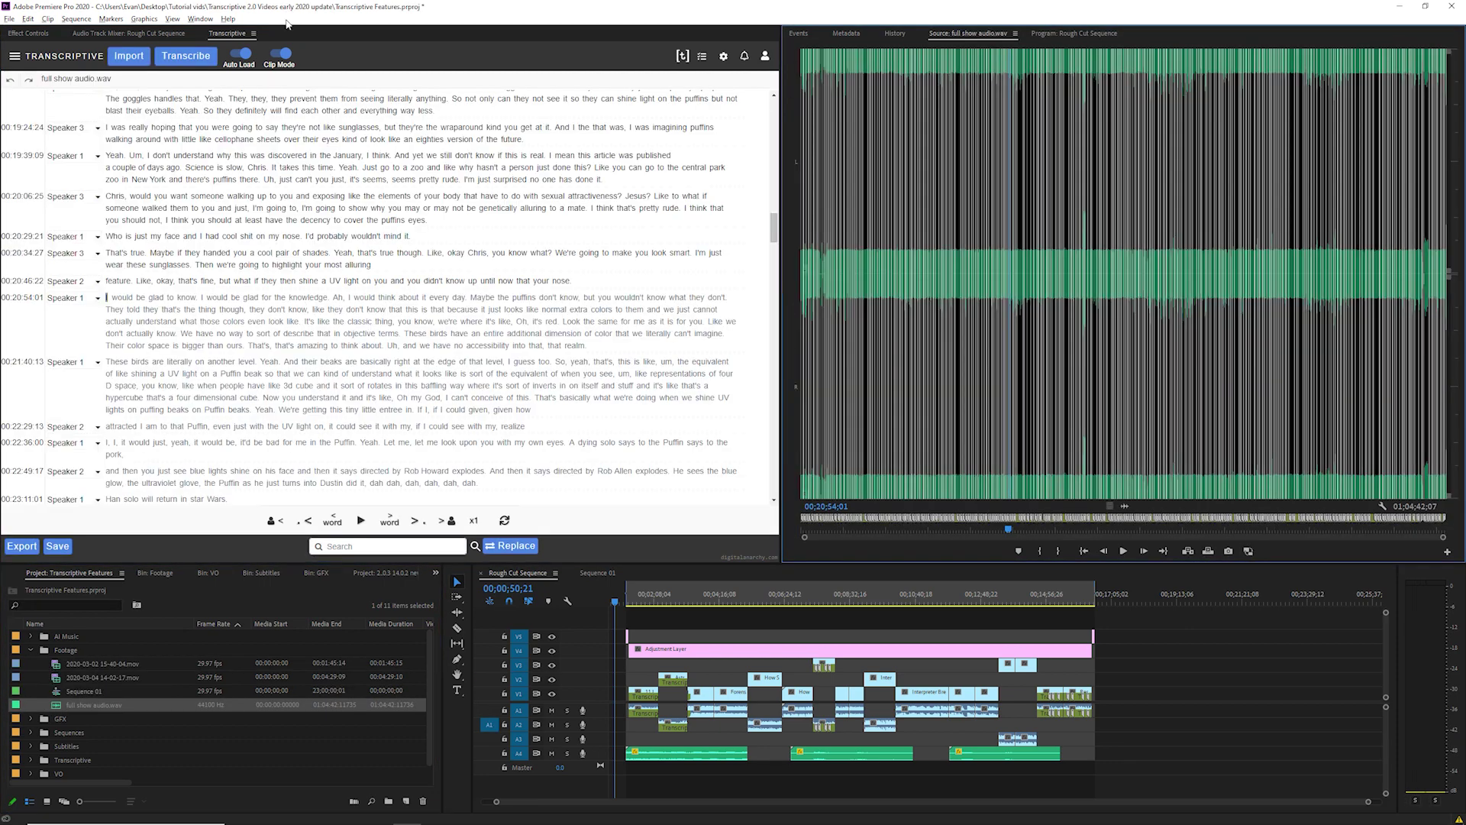
click(288, 56)
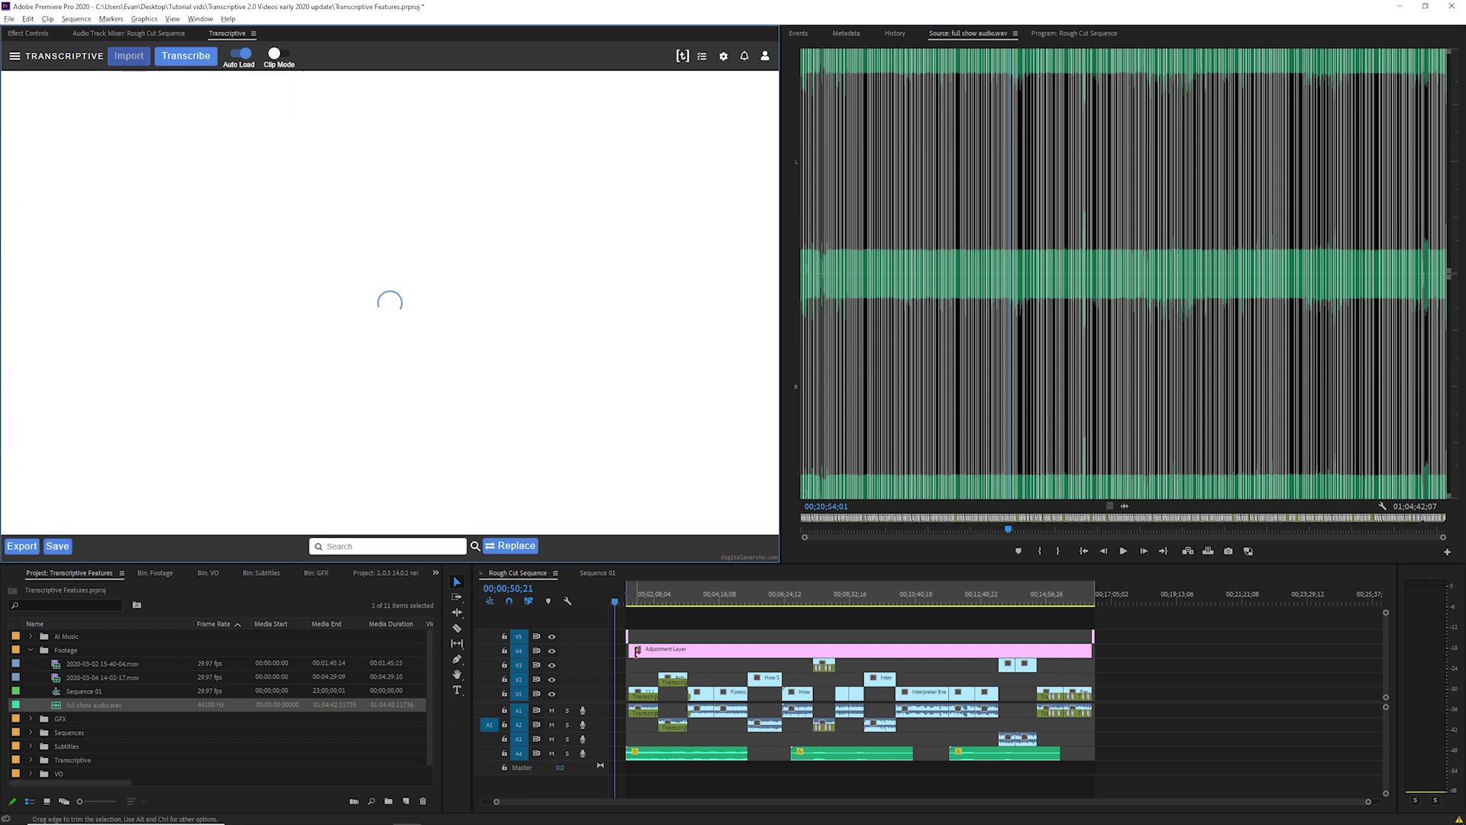
click(590, 572)
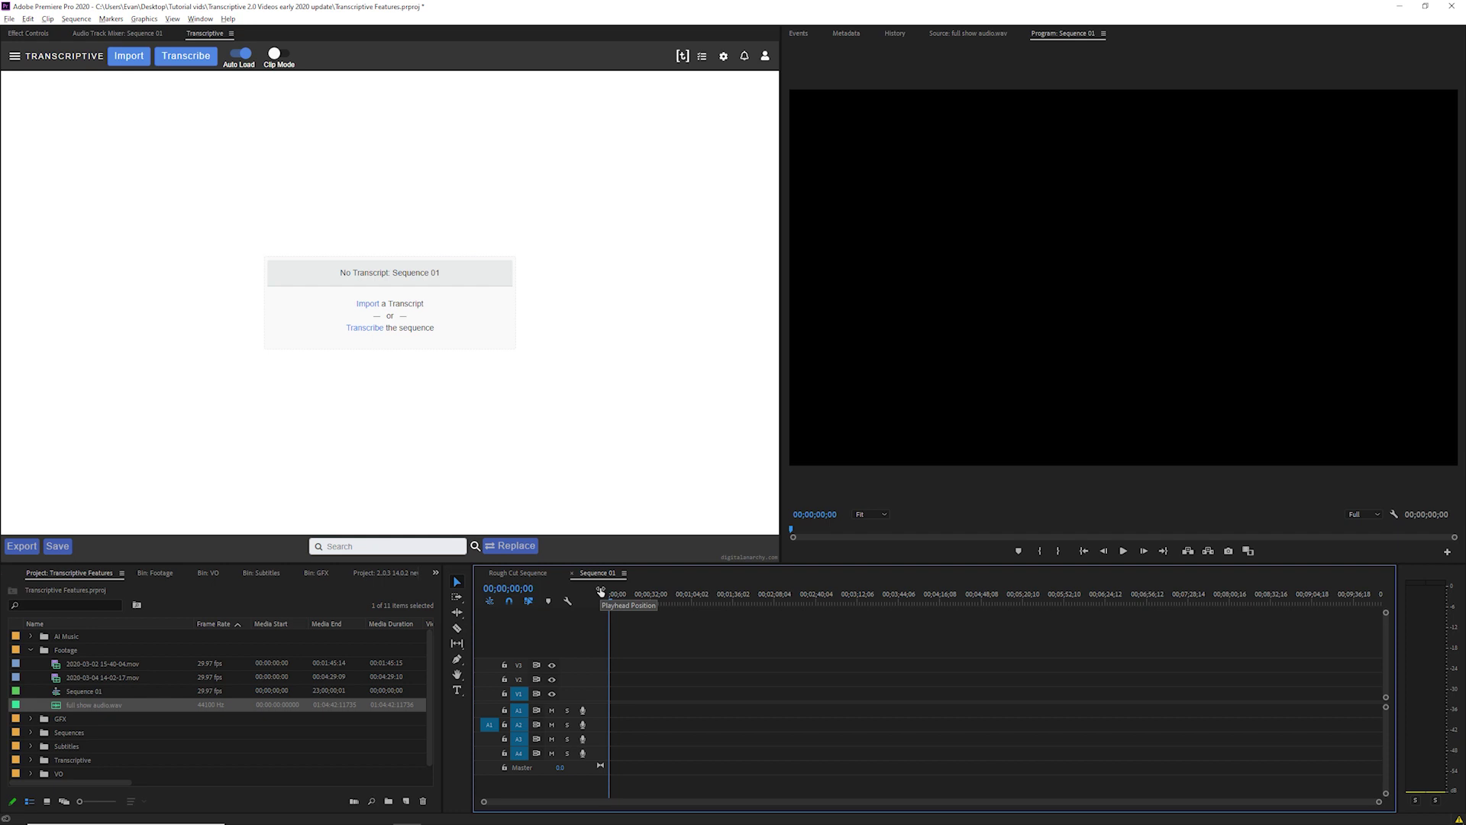
Open the Transcriptive panel's command list and select the Transcriptive bin in the project
click(14, 57)
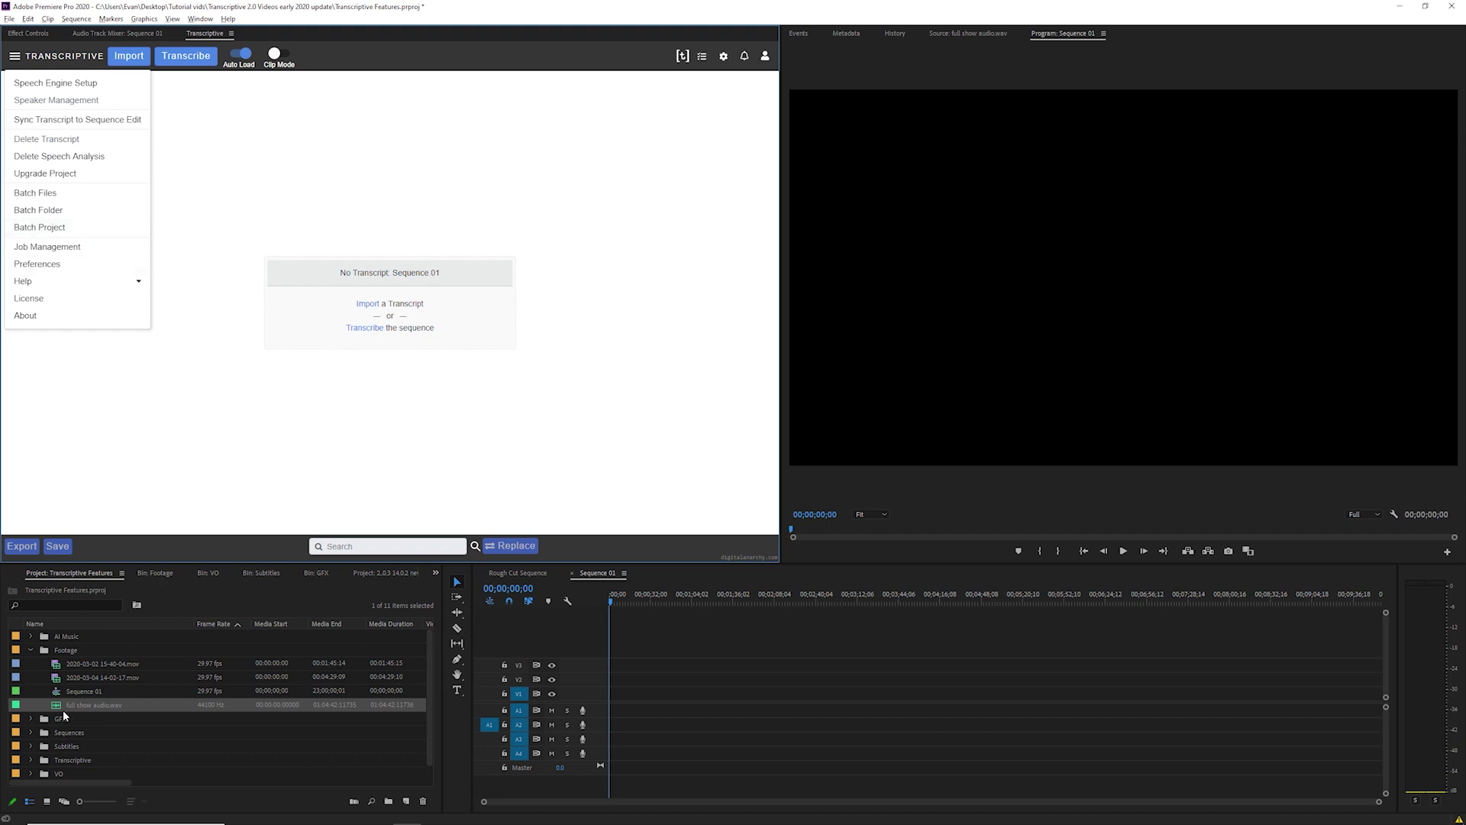
click(71, 762)
click(71, 762)
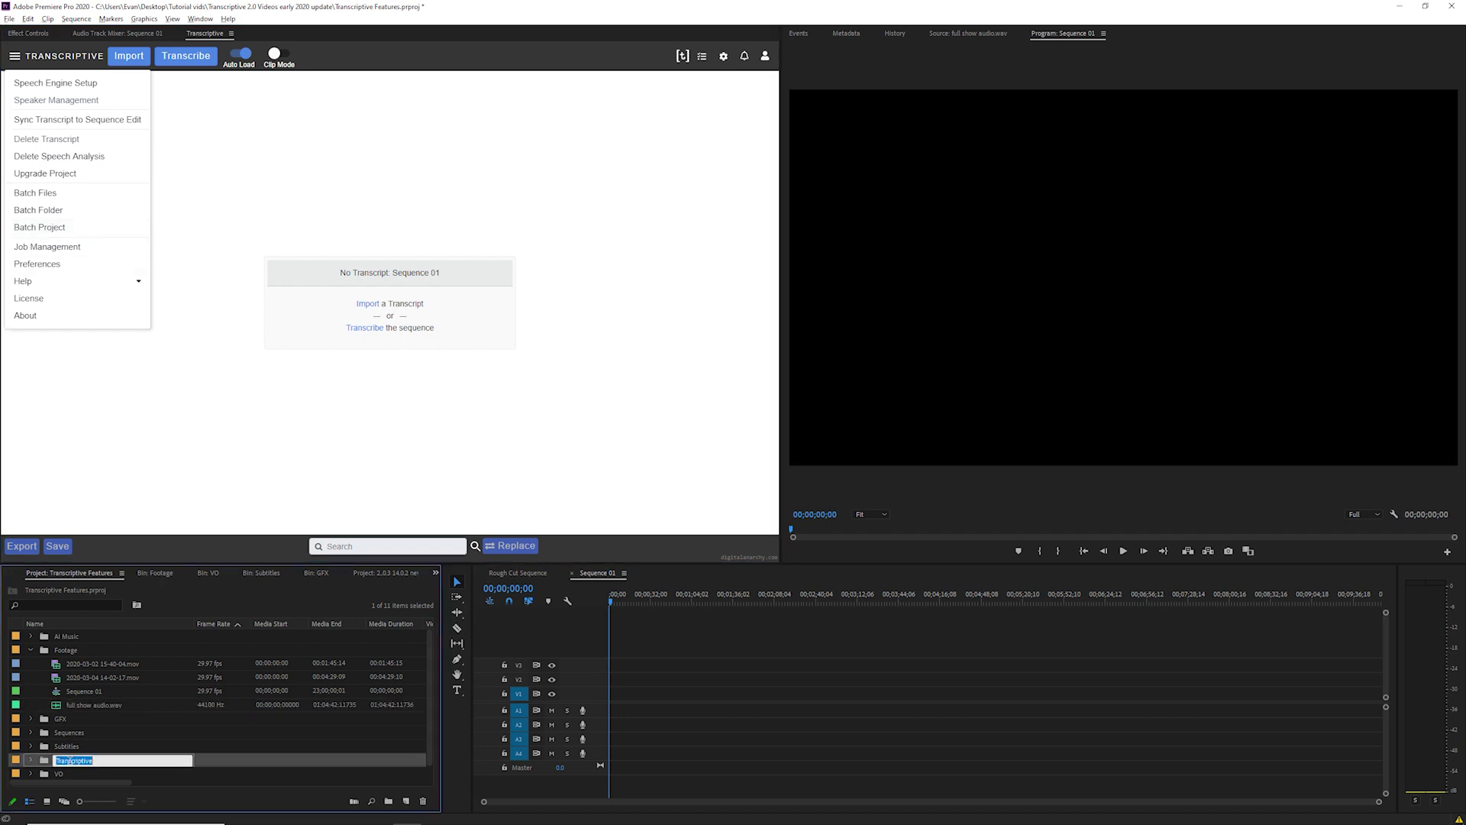
click(106, 761)
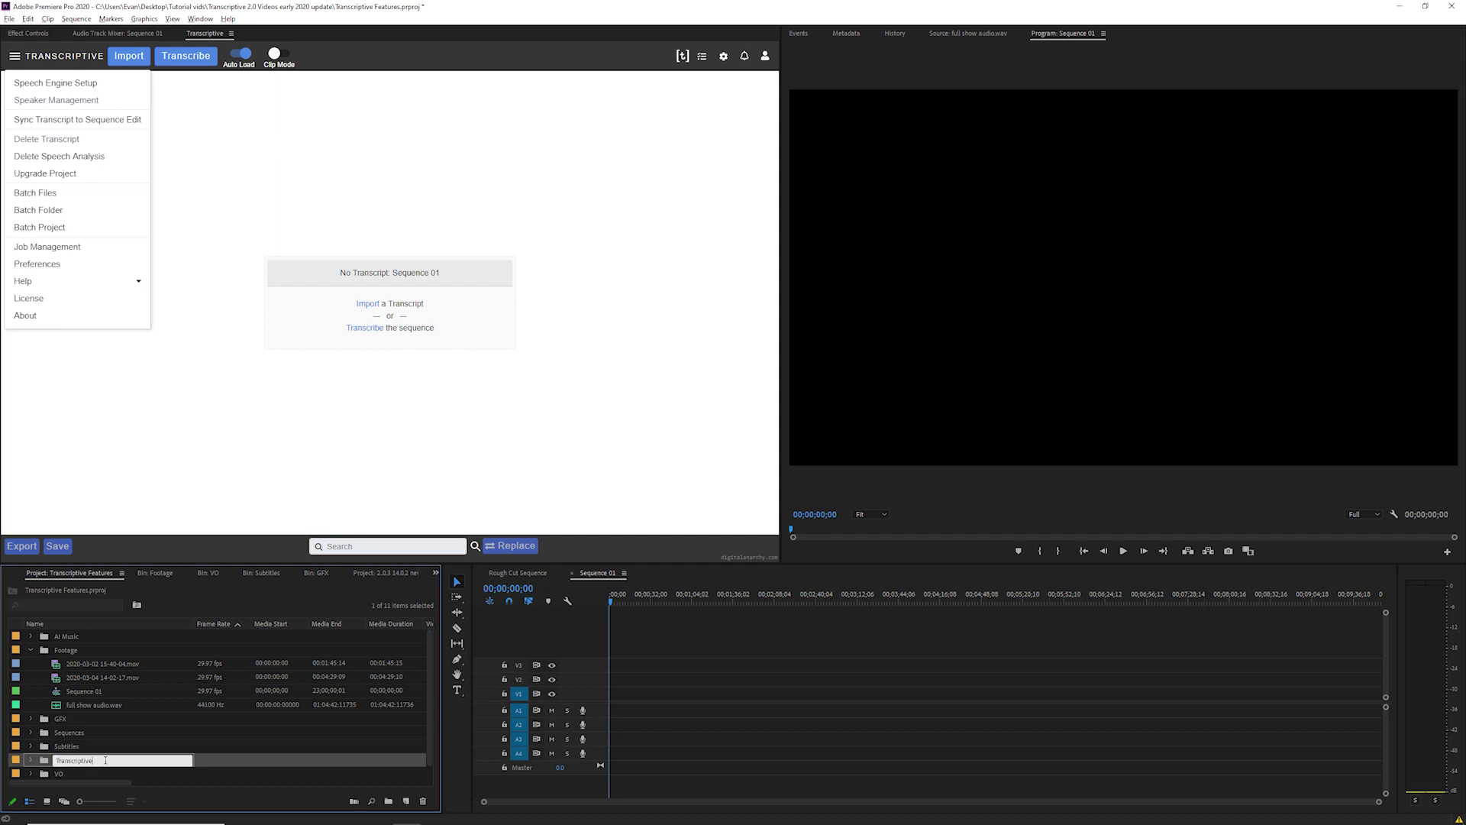
Choose the marathon clips from the 1 min clips folder as a batch to transcribe
click(55, 193)
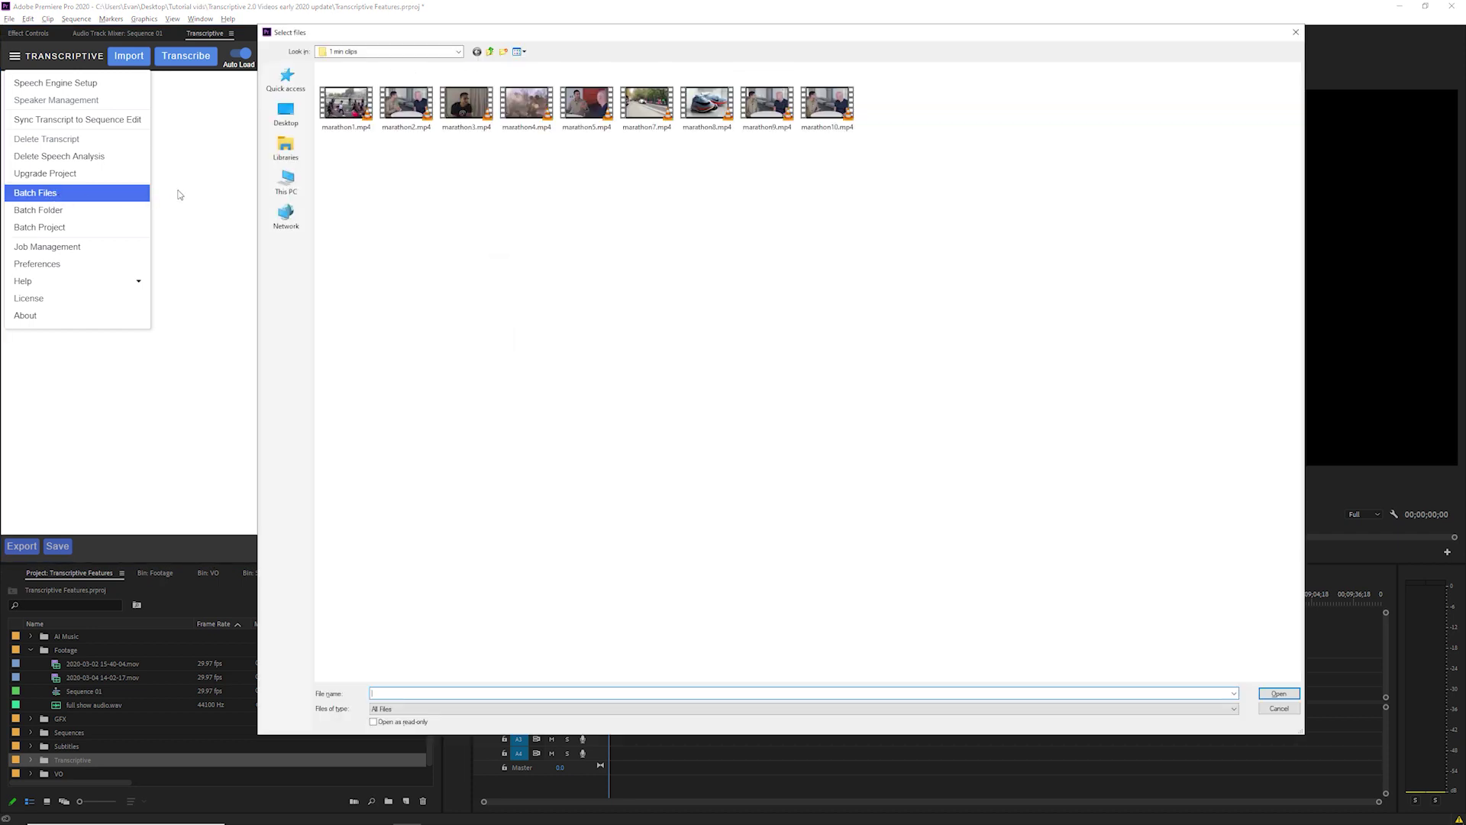
click(345, 103)
ctrl+click(385, 107)
ctrl+click(465, 106)
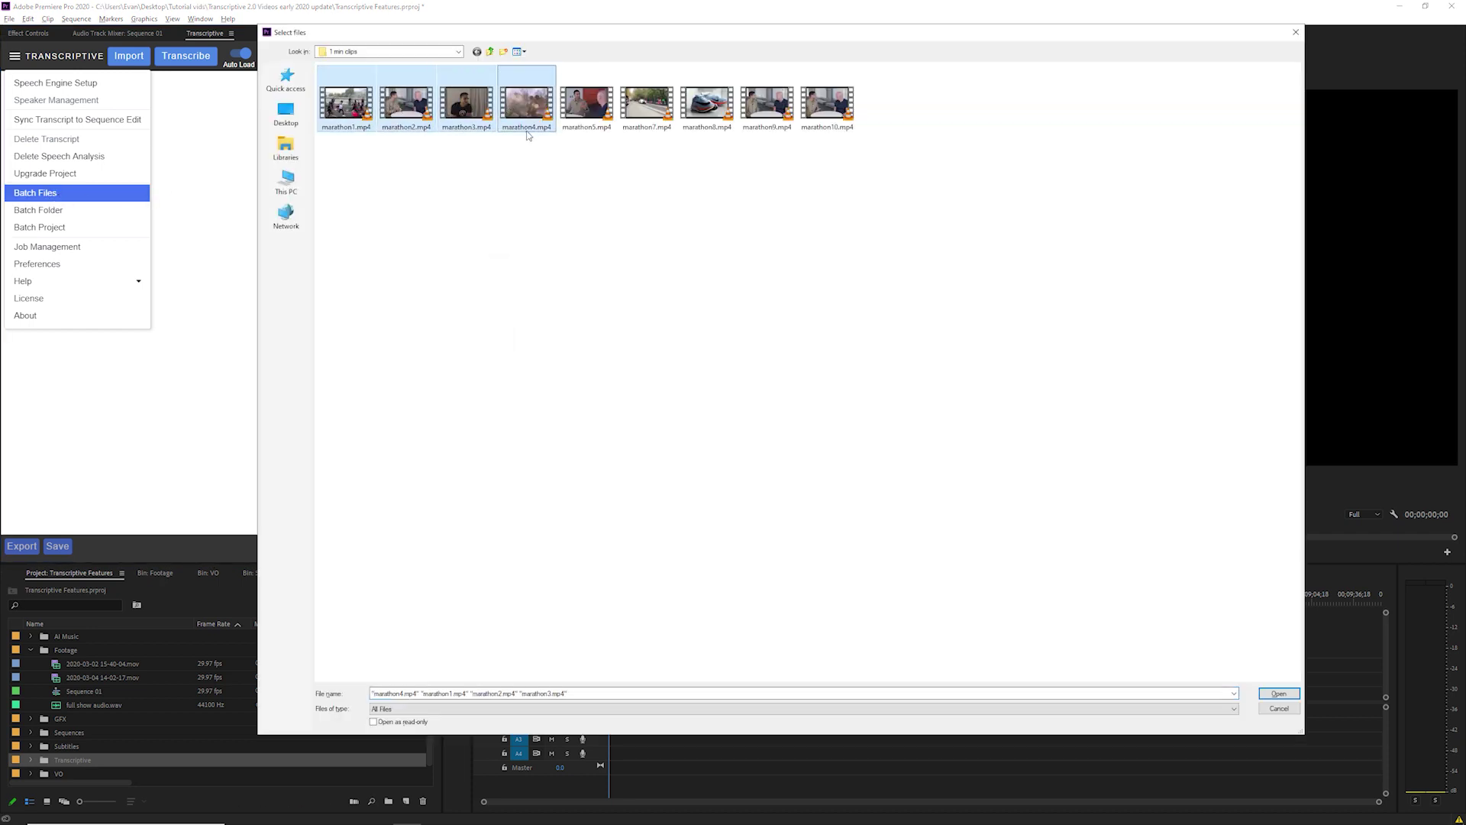
click(1261, 693)
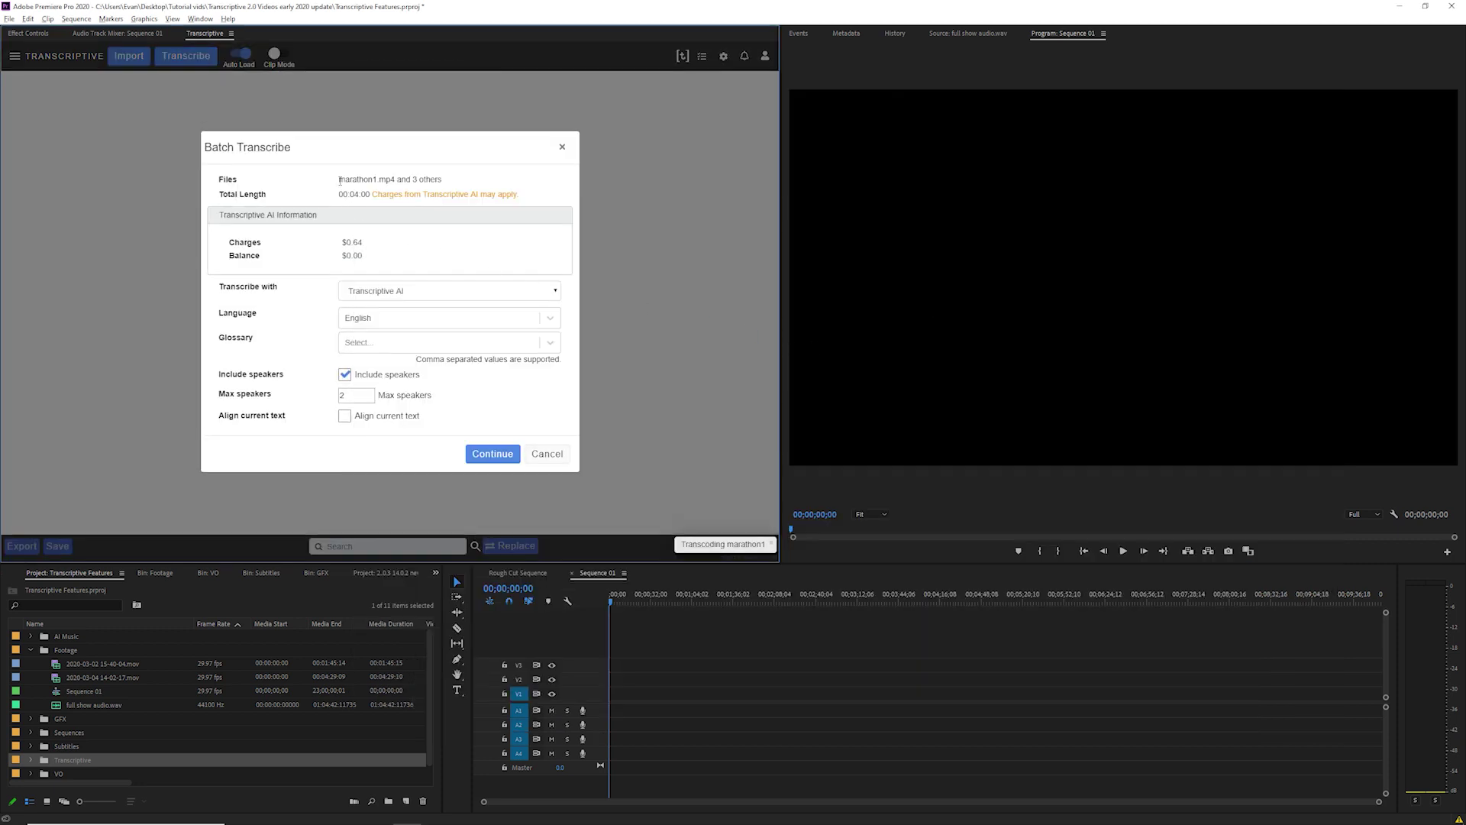
Check the batched marathon files and the $0.64 estimated charge, then submit the batch
drag(338, 178, 480, 179)
drag(340, 242, 393, 245)
click(396, 245)
click(488, 456)
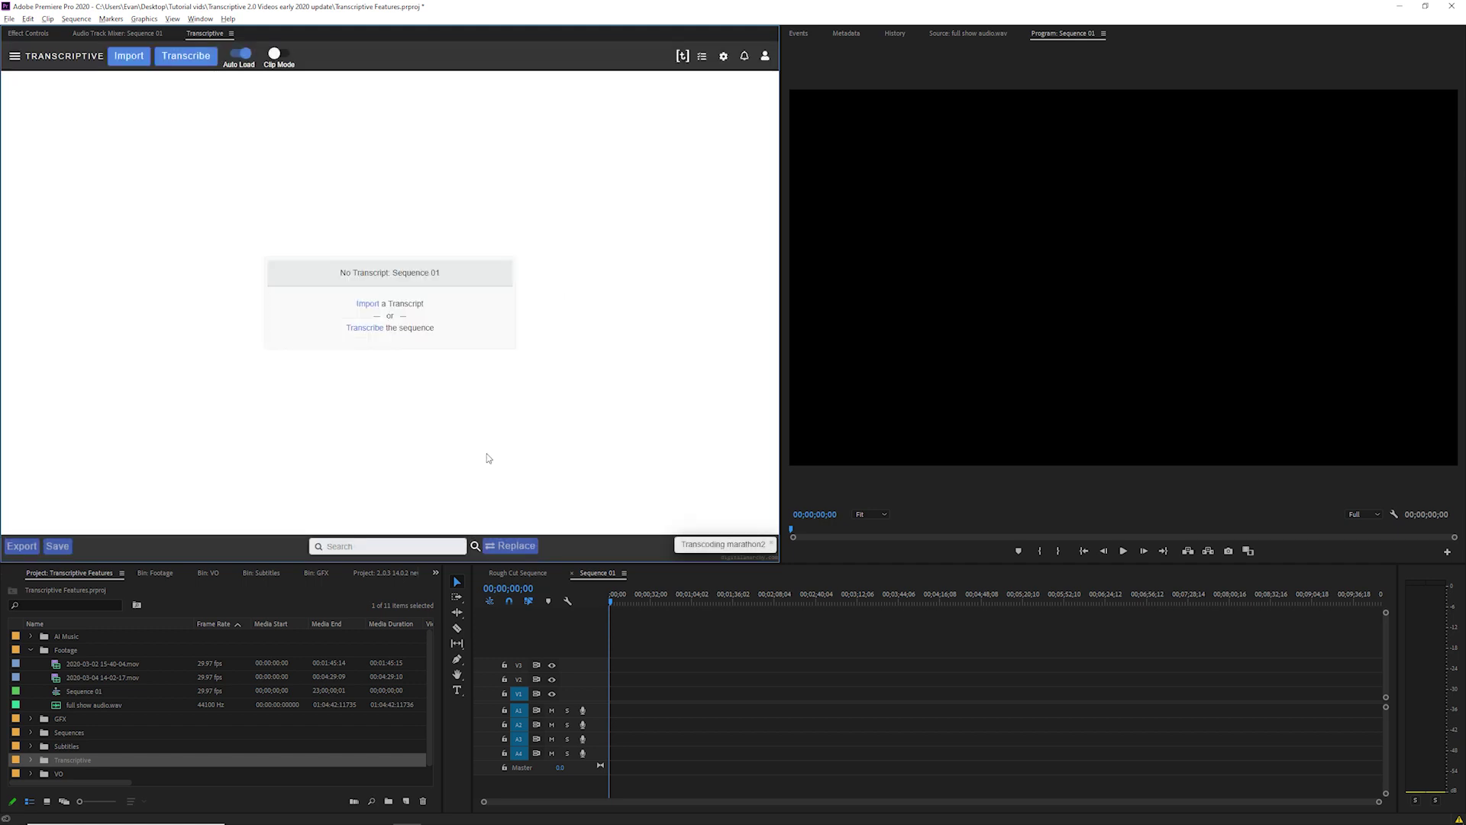
Show the notifications list and review the marathon1.mp4 transcribing (1/4) entry
click(746, 59)
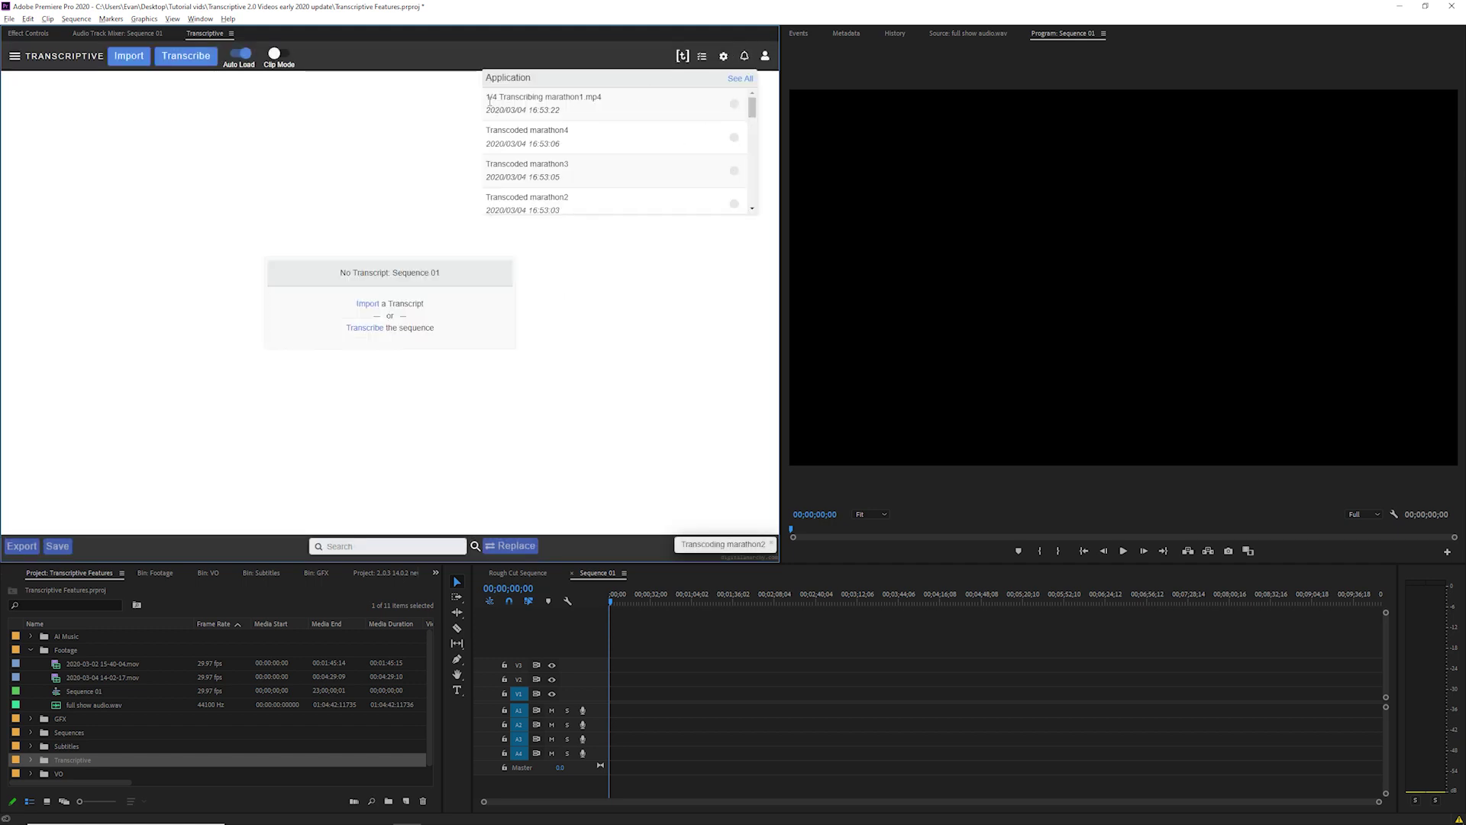
drag(490, 97, 622, 104)
click(622, 104)
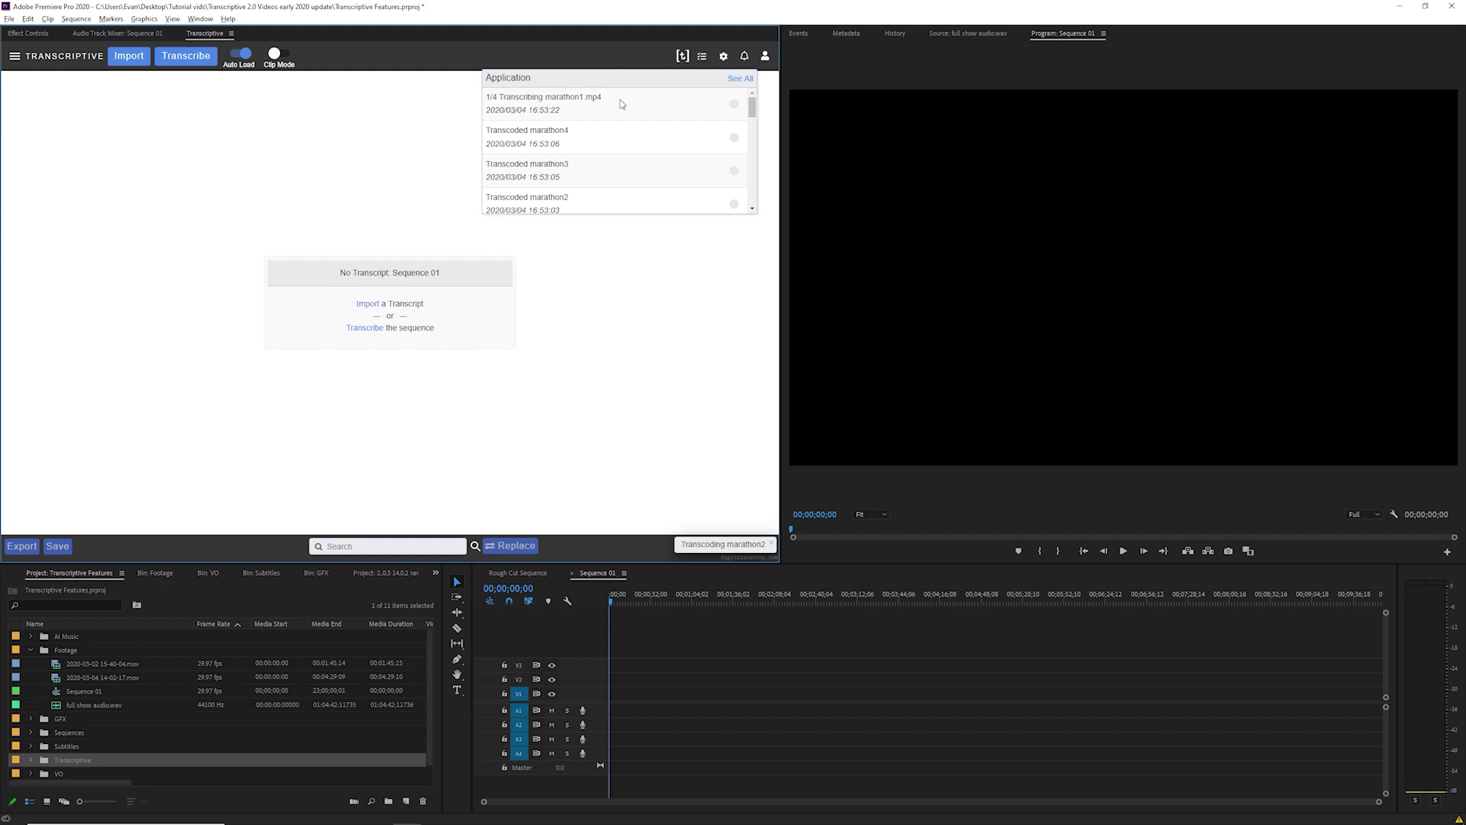